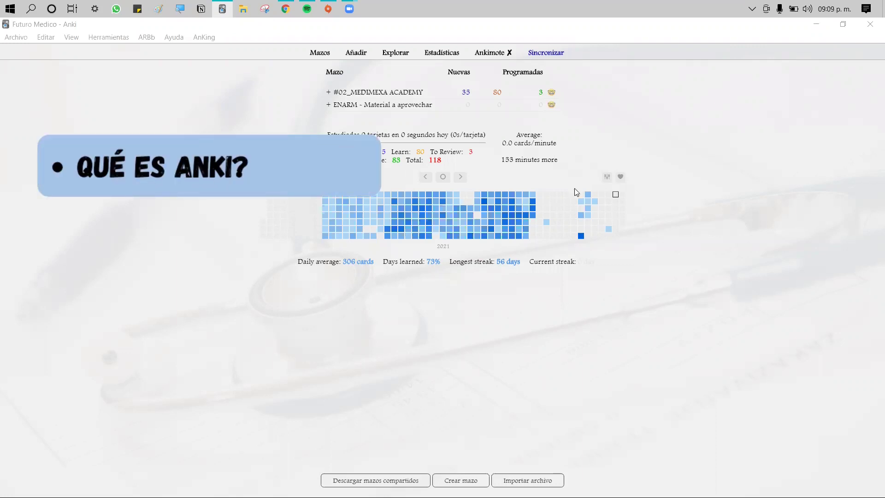
# Switch from Anki to the apps.ankiweb.net page in Chrome and scroll its About Anki section
pyautogui.click(285, 9)
pyautogui.scroll(-3, 147, 305)
pyautogui.scroll(2, 148, 305)
pyautogui.scroll(-4, 148, 304)
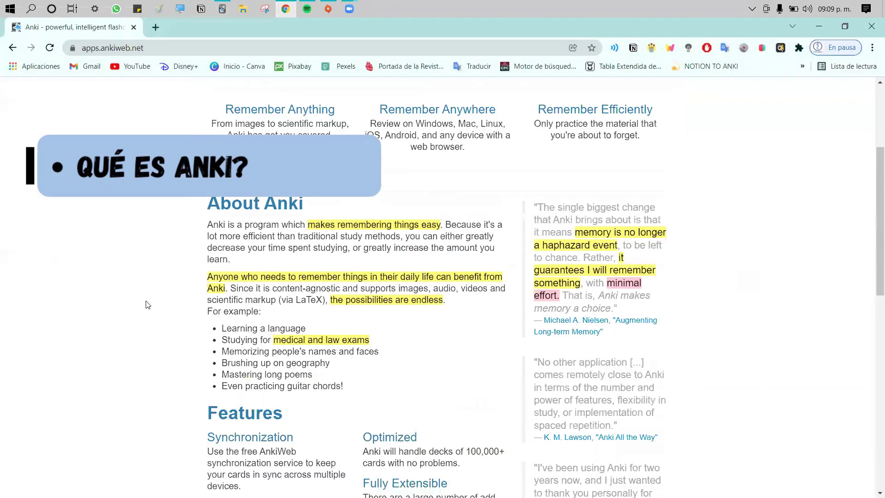
pyautogui.scroll(-6, 147, 305)
pyautogui.scroll(10, 148, 305)
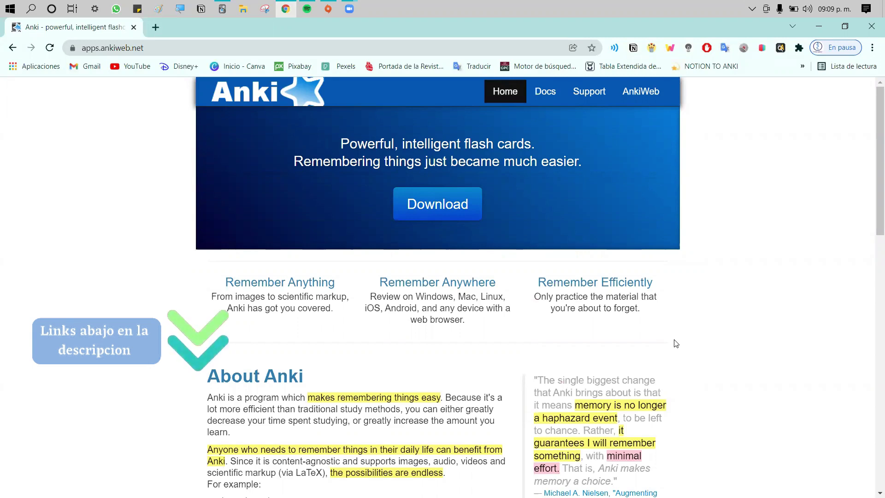
pyautogui.scroll(-1, 778, 274)
# Bring Anki forward, restore it to a smaller window, minimize it and scroll the website
pyautogui.click(222, 9)
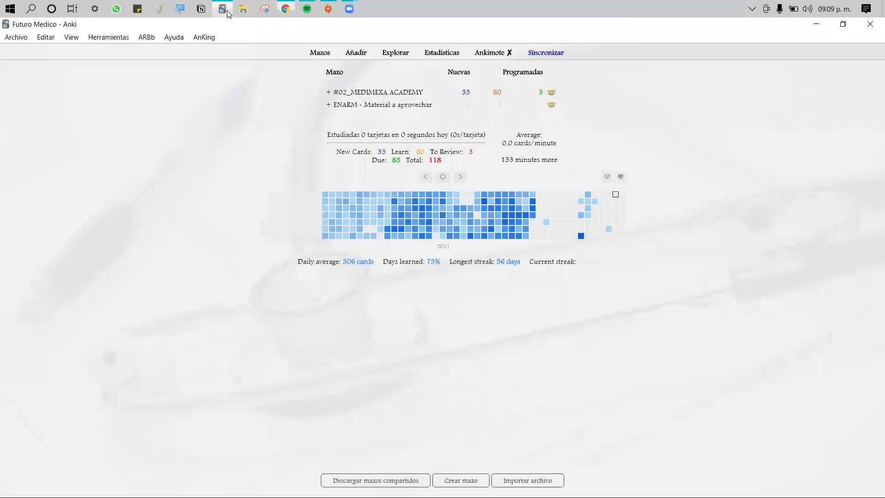
pyautogui.moveTo(618, 24); pyautogui.dragTo(594, 33)
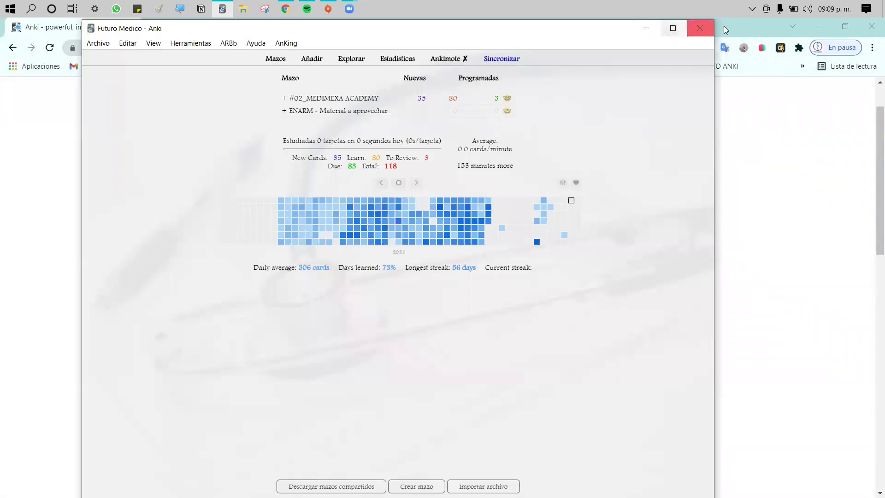
pyautogui.click(700, 28)
pyautogui.scroll(1, 711, 220)
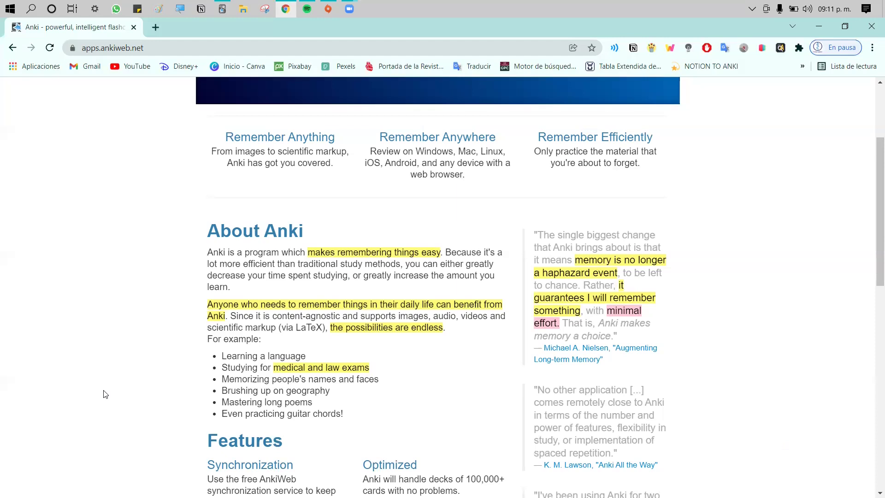
pyautogui.click(222, 9)
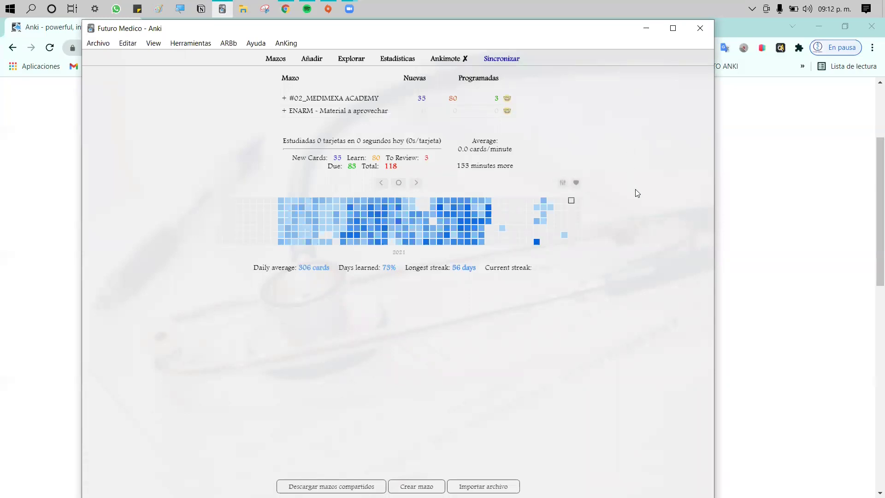
pyautogui.click(646, 28)
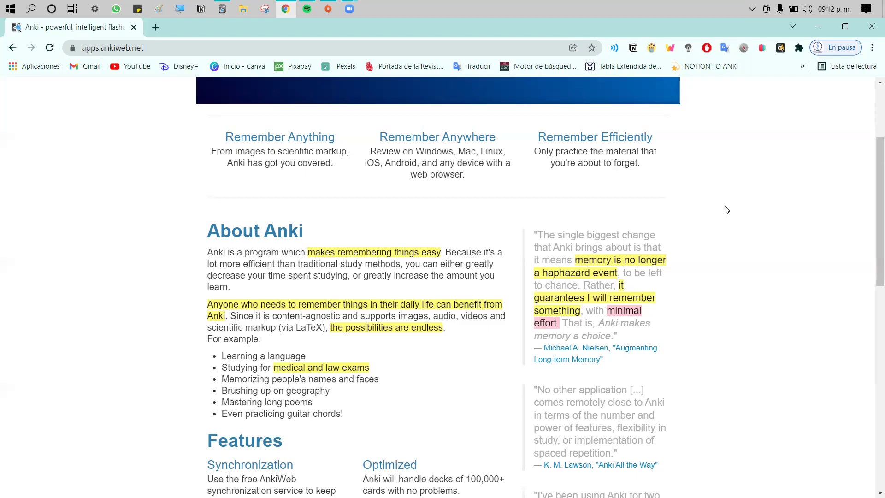
pyautogui.scroll(-1, 726, 210)
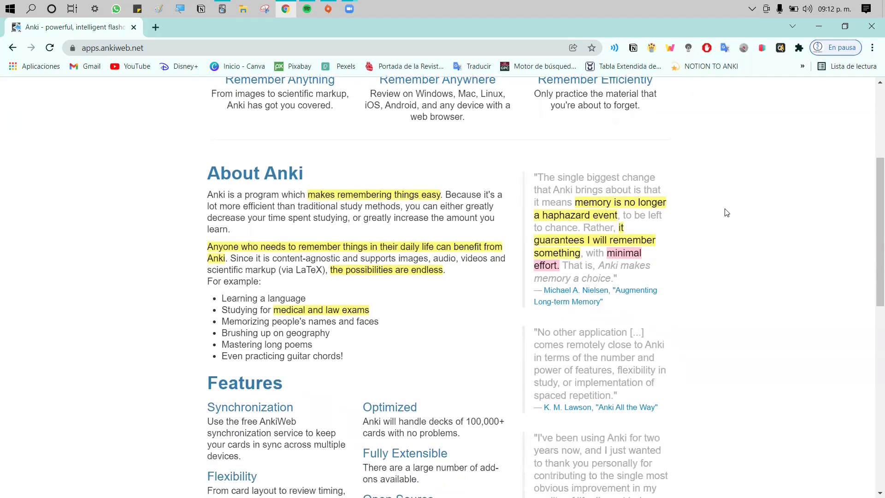
pyautogui.scroll(-1, 726, 213)
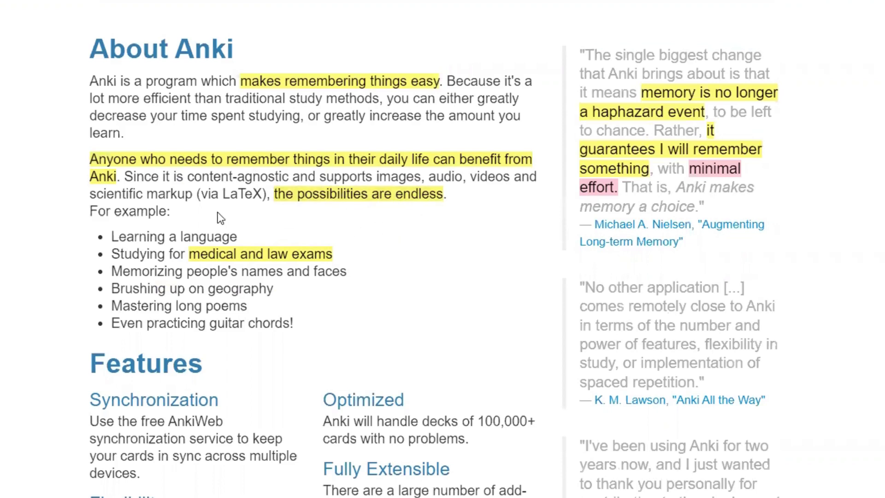
pyautogui.moveTo(112, 237); pyautogui.dragTo(239, 237)
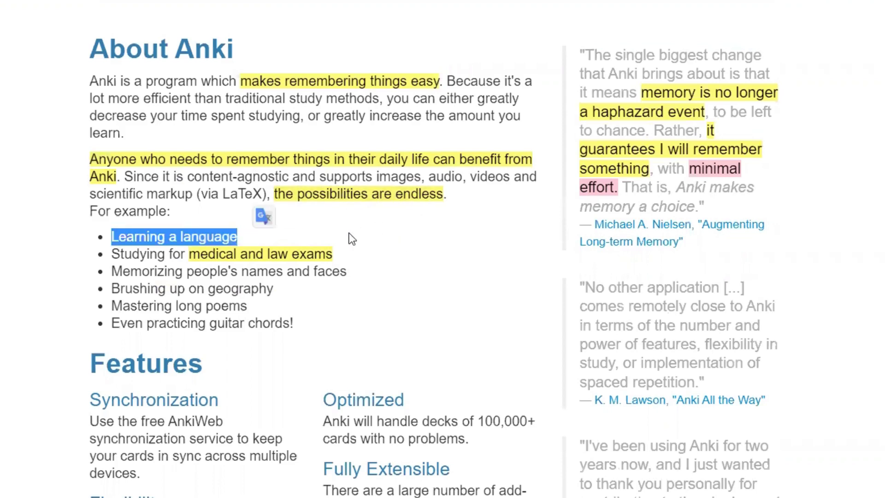
pyautogui.click(358, 232)
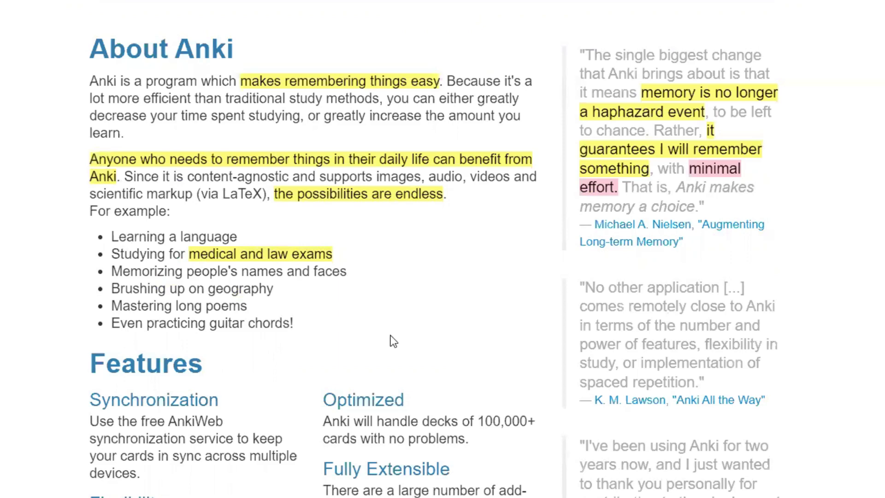
pyautogui.moveTo(301, 329); pyautogui.dragTo(210, 328)
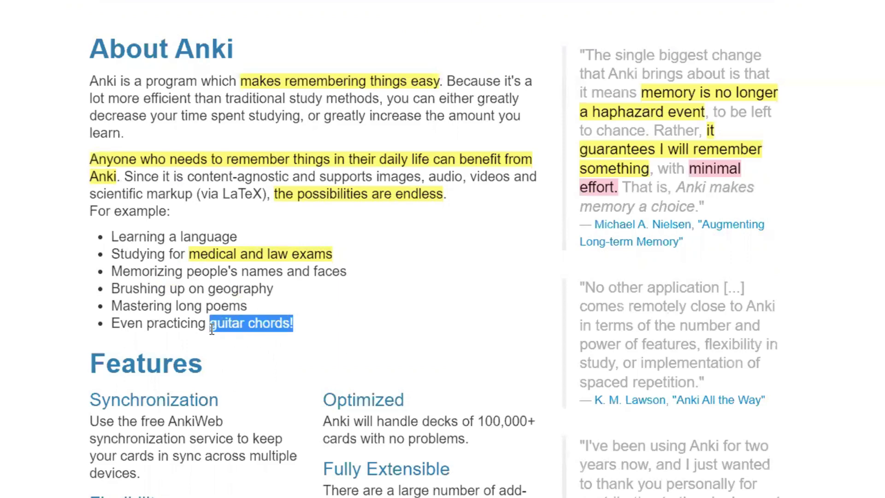
pyautogui.click(376, 331)
pyautogui.scroll(-2, 376, 328)
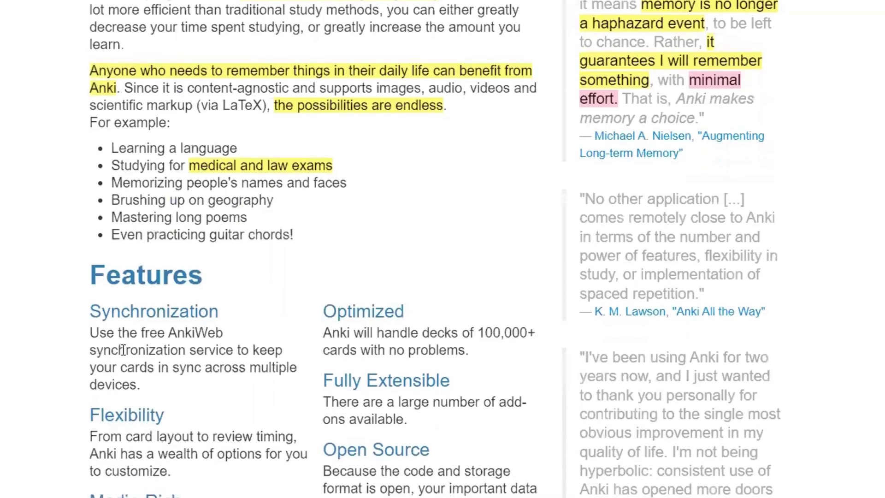
pyautogui.scroll(-2, 123, 350)
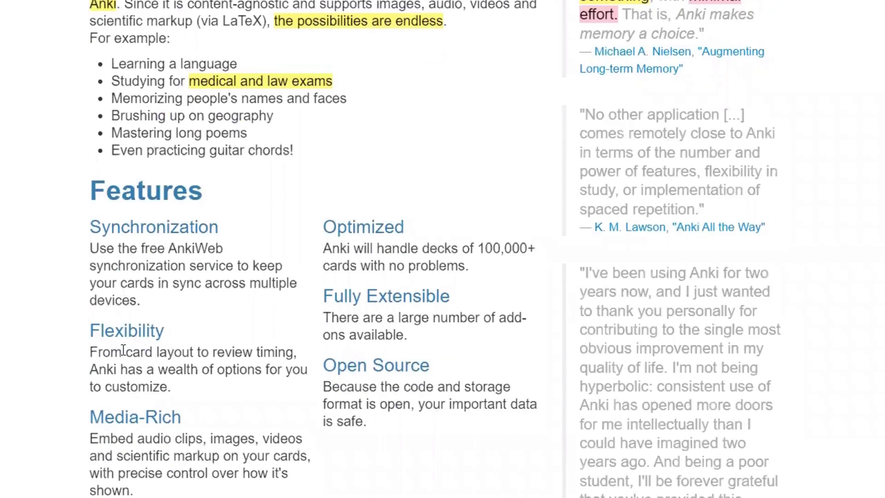
pyautogui.scroll(2, 123, 350)
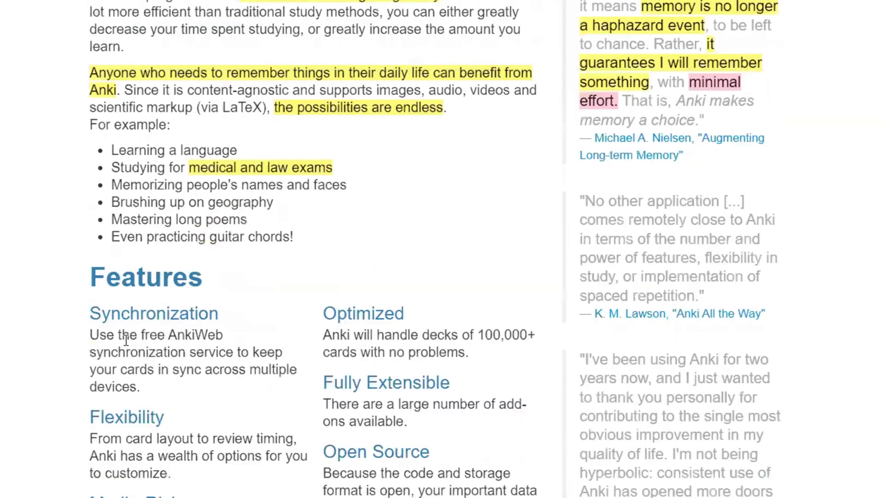
pyautogui.moveTo(238, 150); pyautogui.dragTo(167, 150)
pyautogui.click(117, 161)
pyautogui.scroll(2, 258, 222)
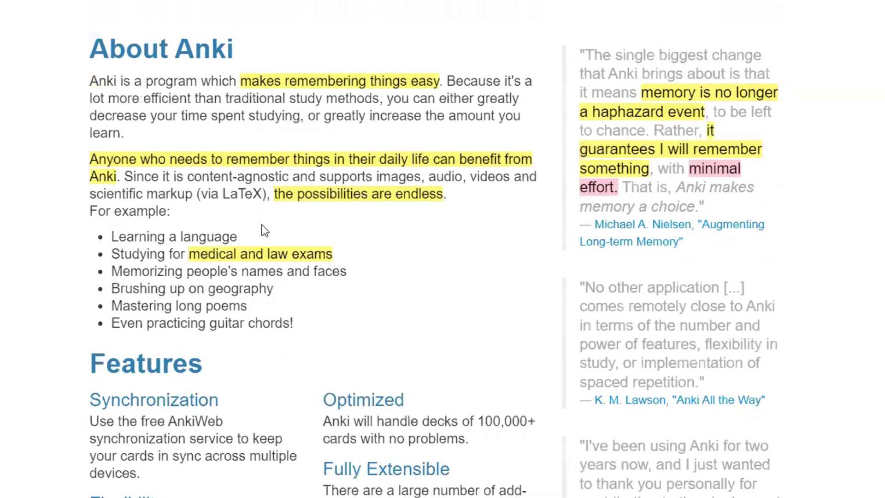
pyautogui.scroll(-7, 334, 230)
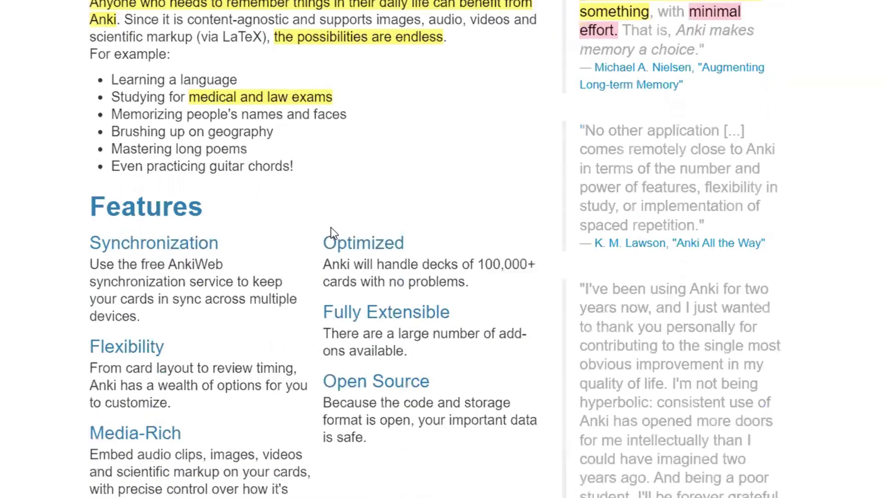
pyautogui.scroll(-1, 425, 214)
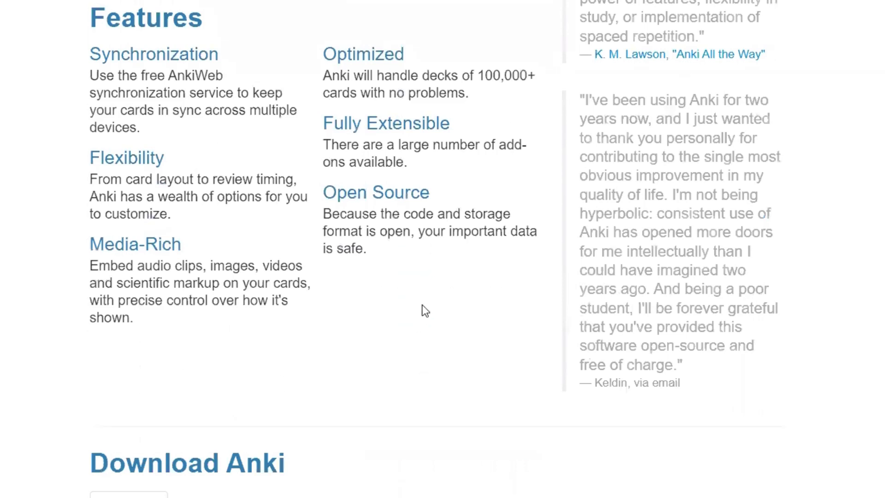
pyautogui.scroll(4, 452, 347)
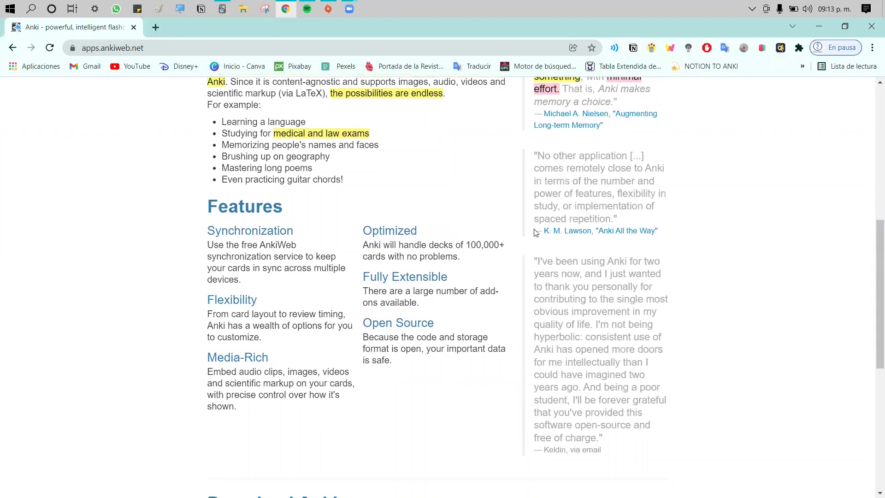
pyautogui.scroll(-2, 582, 216)
pyautogui.scroll(-4, 530, 241)
pyautogui.scroll(4, 519, 251)
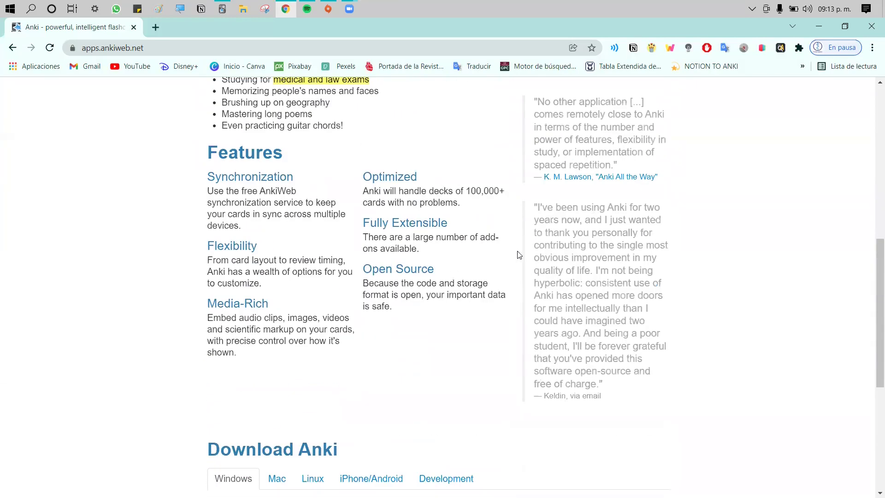
# Translate the Anki website into Spanish with the Google Translate extension and reopen the extension
pyautogui.click(725, 49)
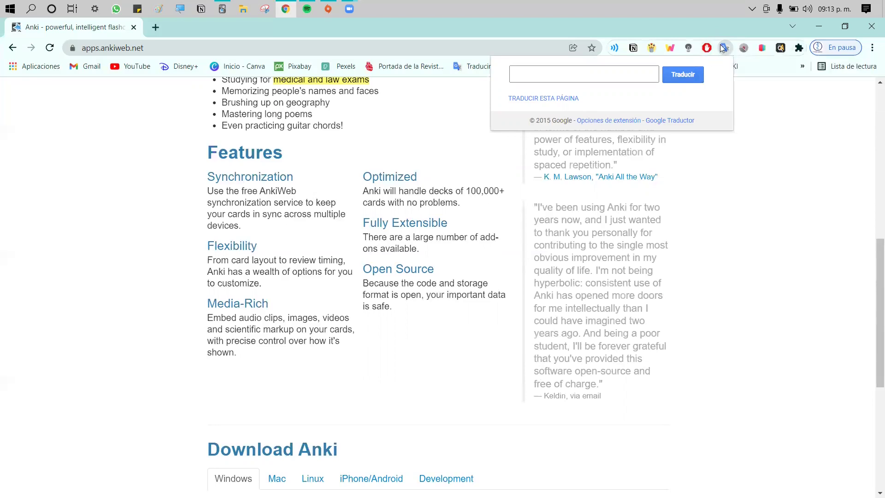
pyautogui.click(375, 299)
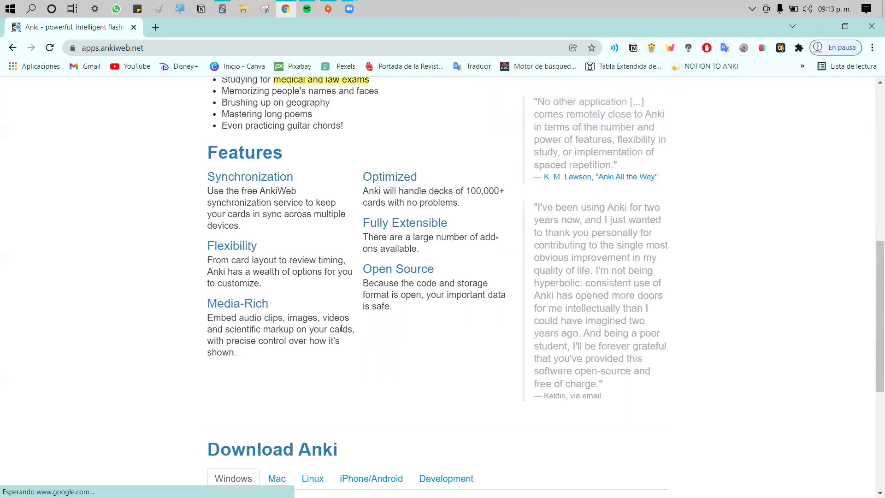
pyautogui.scroll(4, 348, 299)
pyautogui.scroll(-4, 351, 281)
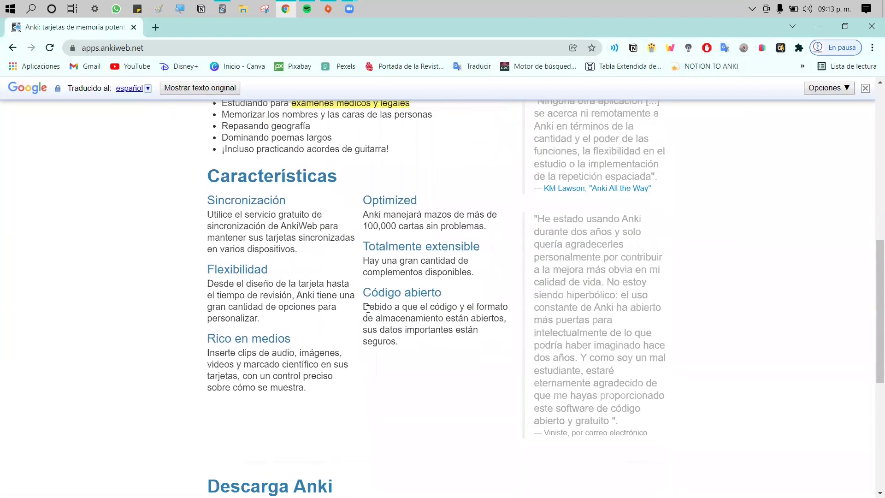
pyautogui.scroll(1, 368, 308)
pyautogui.scroll(-1, 410, 341)
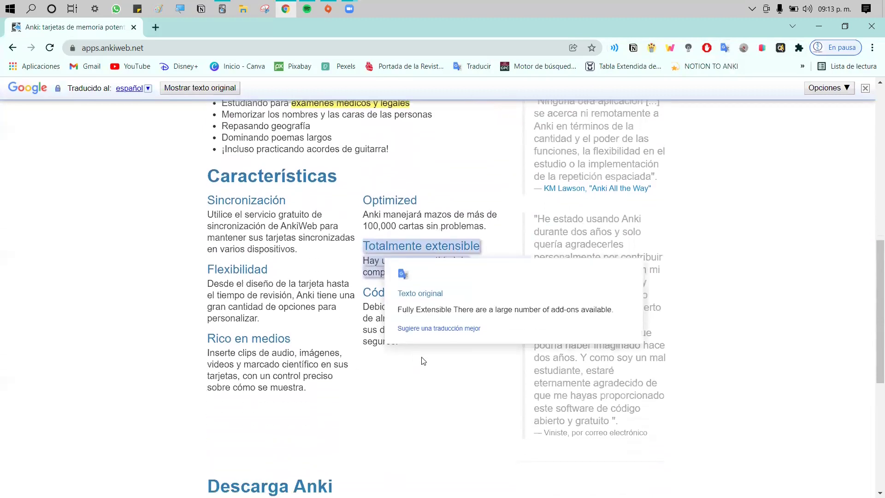
pyautogui.moveTo(280, 226)
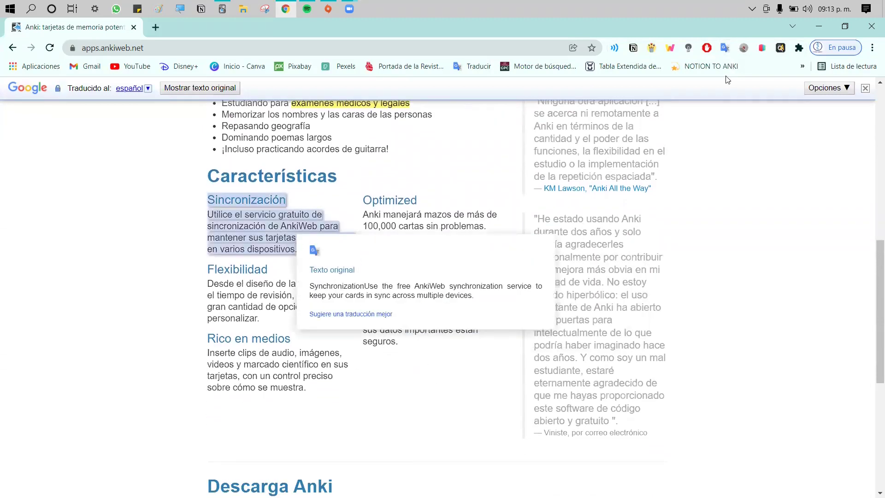
pyautogui.click(725, 48)
# Download the Windows 64-bit installer anki-2.1.49-windows.exe from Descarga Anki, then return to Anki
pyautogui.click(832, 252)
pyautogui.scroll(-5, 428, 289)
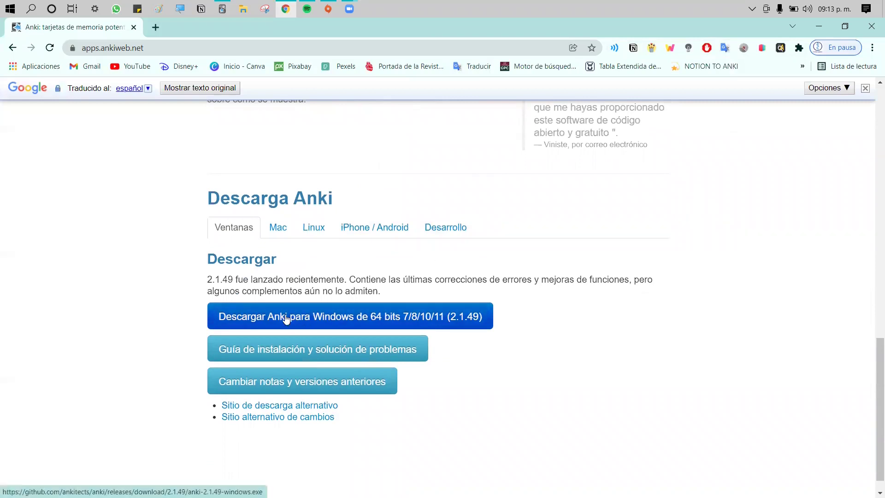
pyautogui.tripleClick(437, 321)
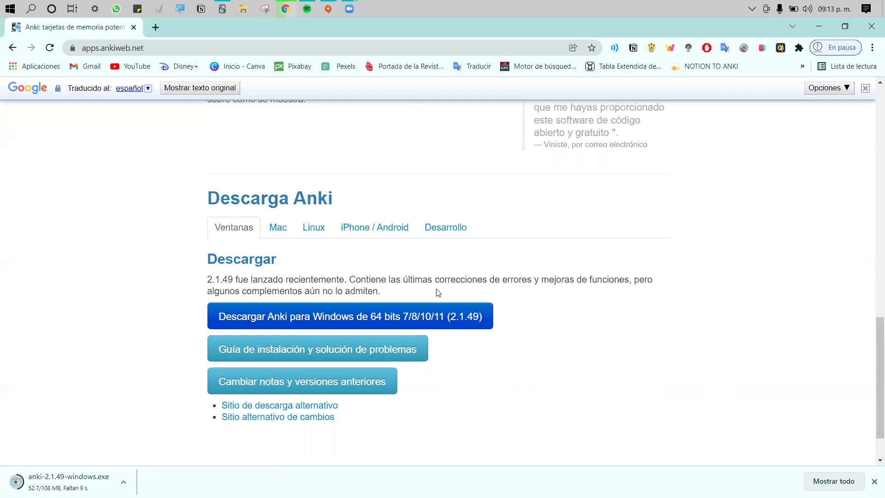
pyautogui.click(222, 9)
# Check the installed version 2.1.48 in Anki's About dialog, then close it
pyautogui.click(105, 46)
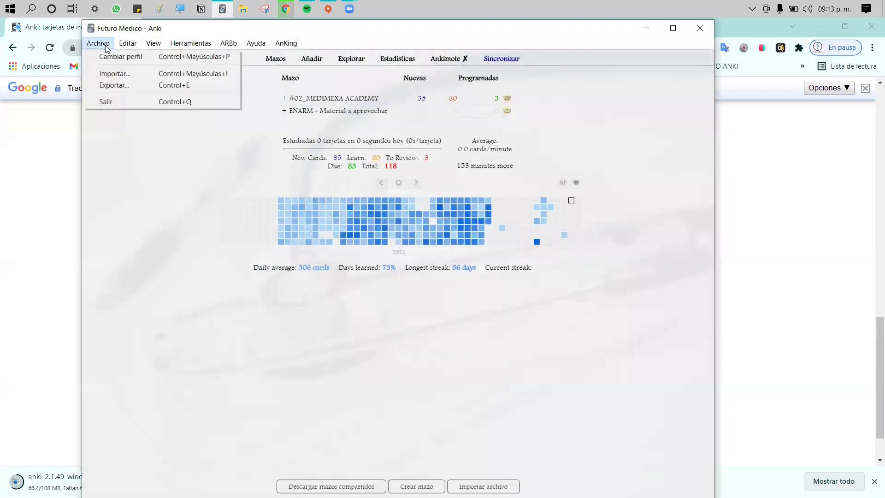
pyautogui.moveTo(187, 40)
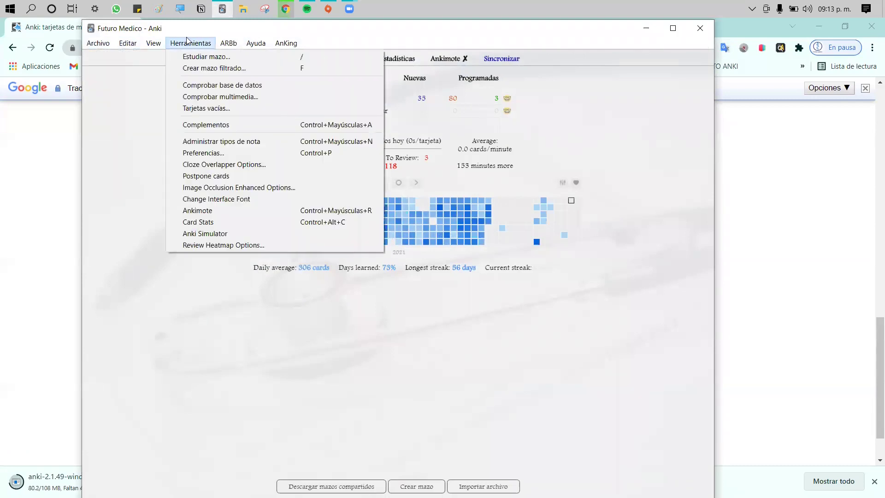
pyautogui.moveTo(258, 45)
pyautogui.click(262, 86)
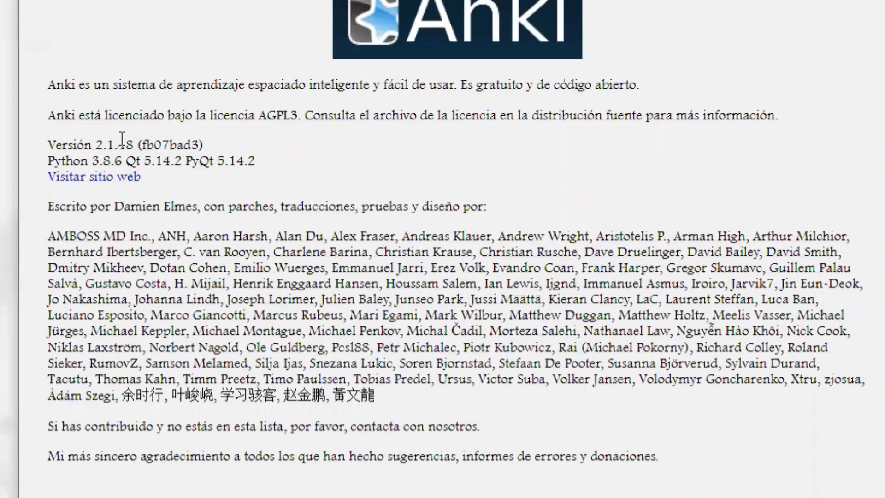
pyautogui.moveTo(134, 144); pyautogui.dragTo(88, 143)
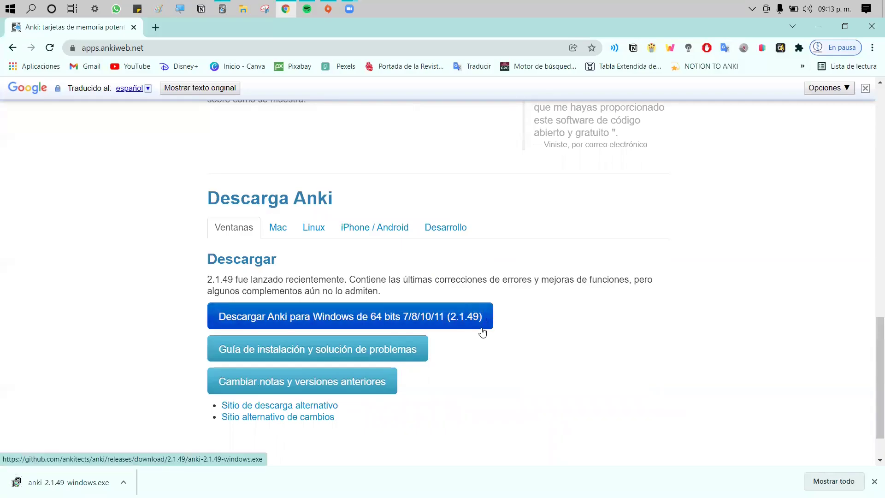
pyautogui.click(222, 9)
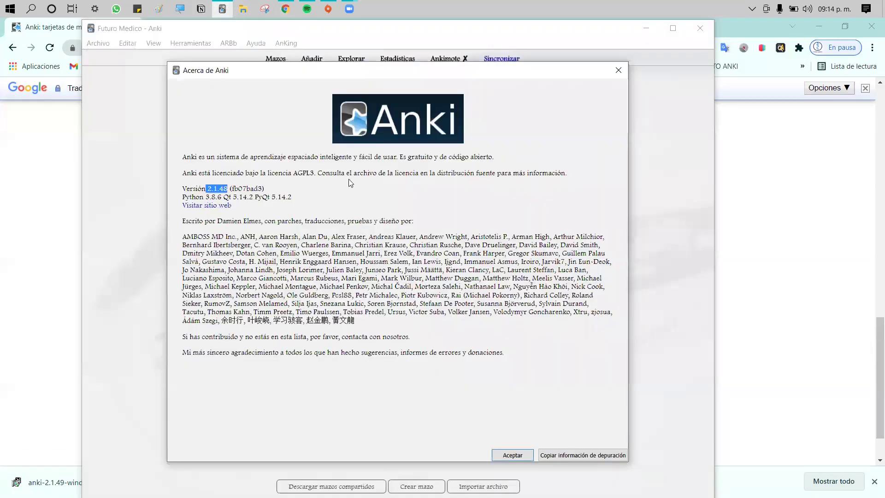
pyautogui.click(619, 70)
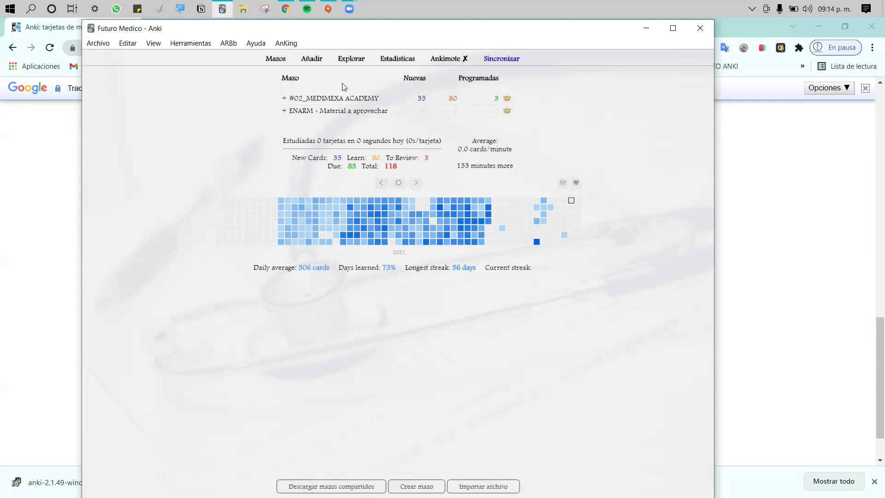
pyautogui.click(211, 46)
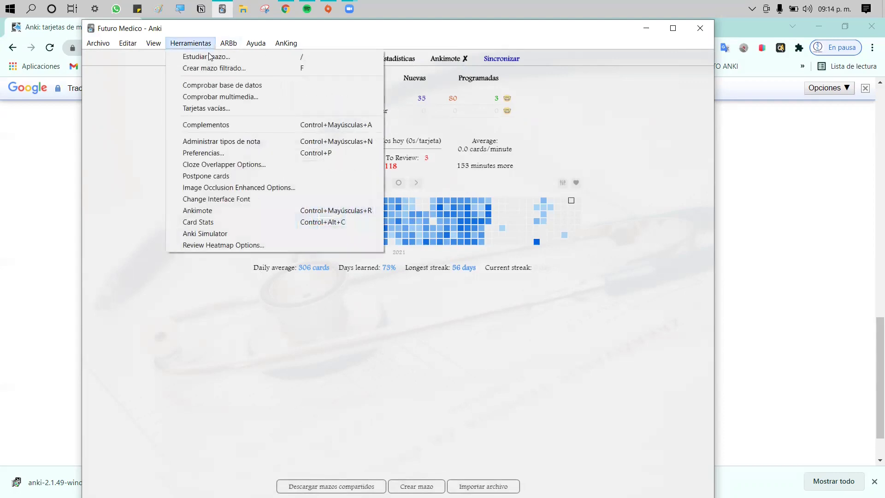
pyautogui.click(245, 125)
pyautogui.moveTo(246, 157); pyautogui.dragTo(259, 144)
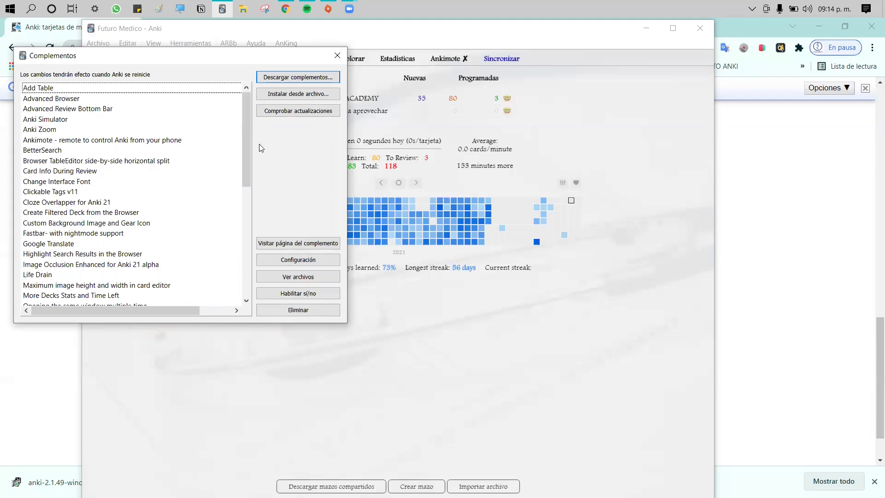
pyautogui.moveTo(249, 135); pyautogui.dragTo(251, 241)
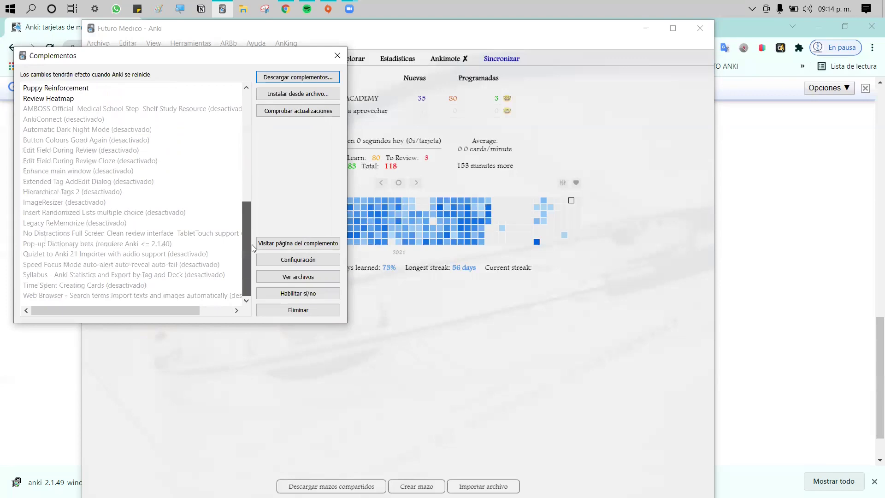
pyautogui.scroll(3, 244, 206)
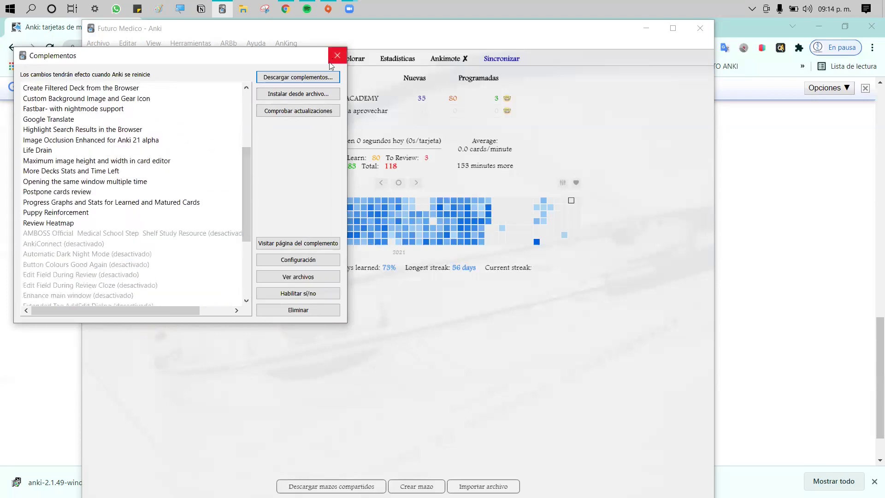
pyautogui.scroll(3, 241, 196)
pyautogui.scroll(3, 241, 196)
pyautogui.click(337, 54)
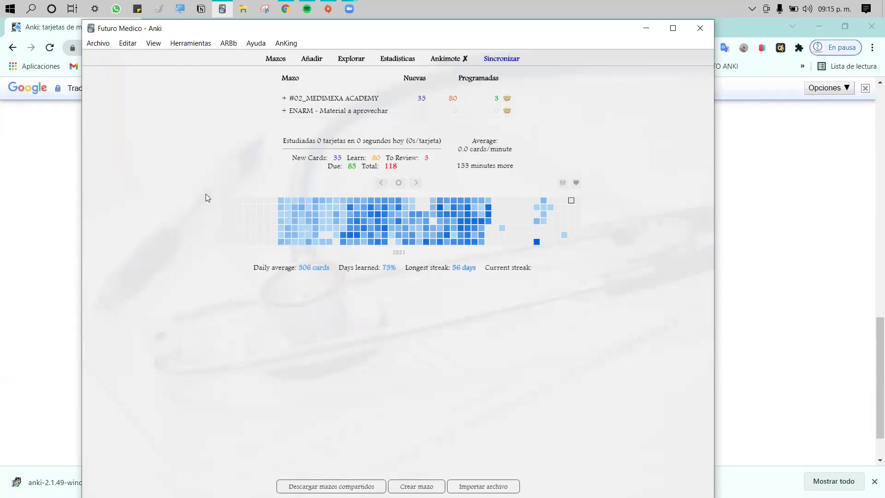
# Open the options for #02_MEDIMEXA ACADEMY and browse the preset list
pyautogui.click(507, 99)
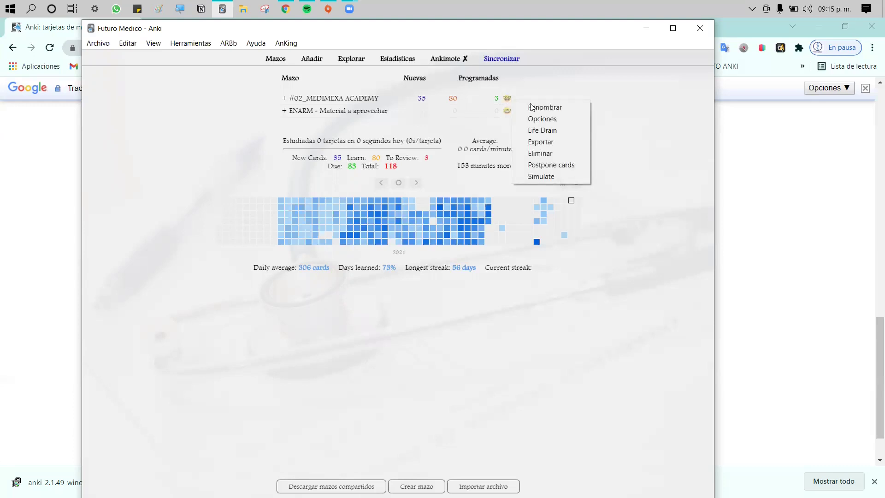
pyautogui.click(537, 115)
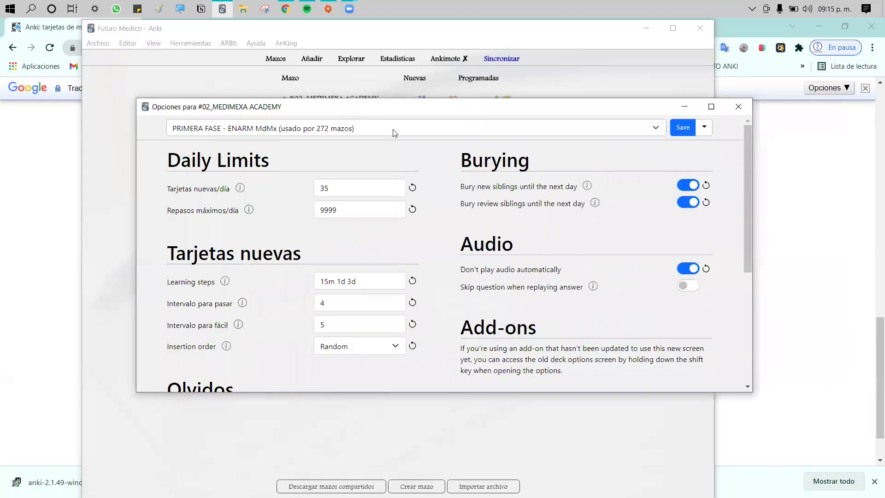
pyautogui.click(391, 129)
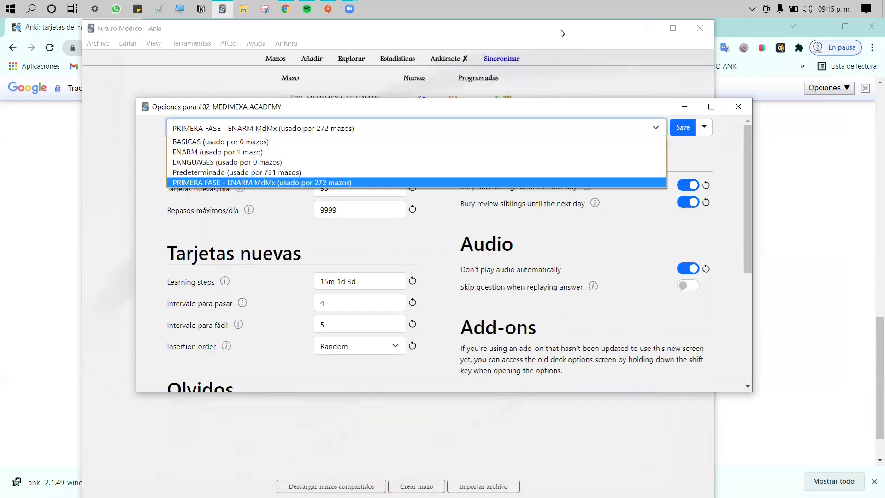
pyautogui.click(711, 133)
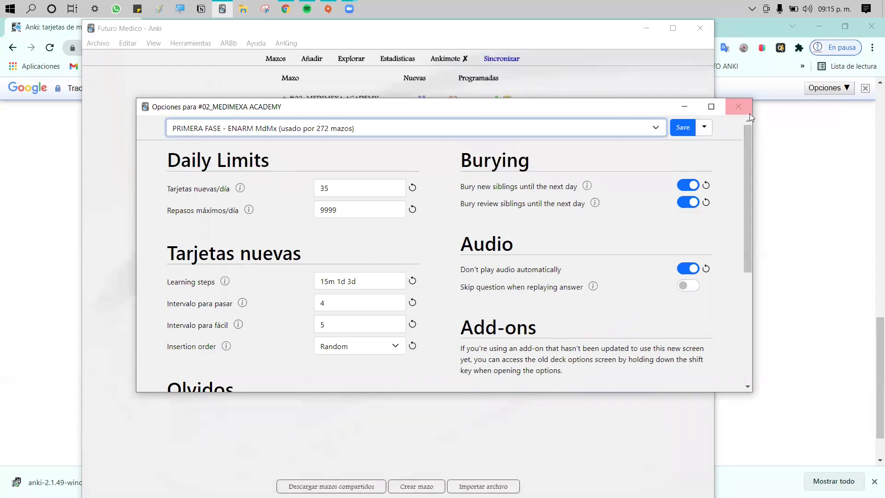
# Assign the Predeterminado preset (used by 732 decks) and check the preset actions menu
pyautogui.click(655, 128)
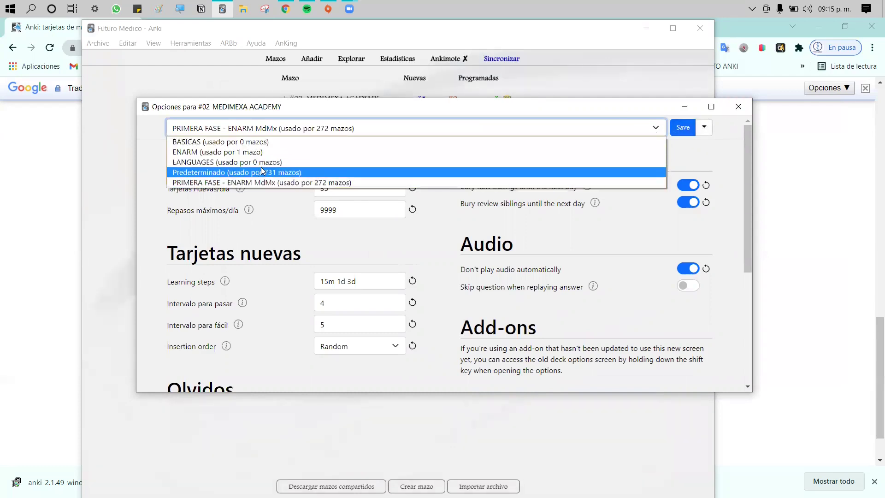
pyautogui.click(318, 170)
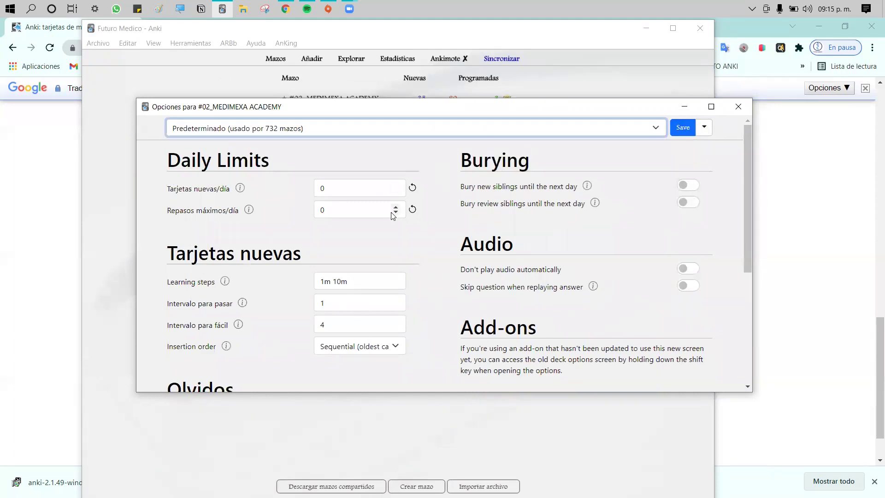
pyautogui.scroll(-3, 300, 178)
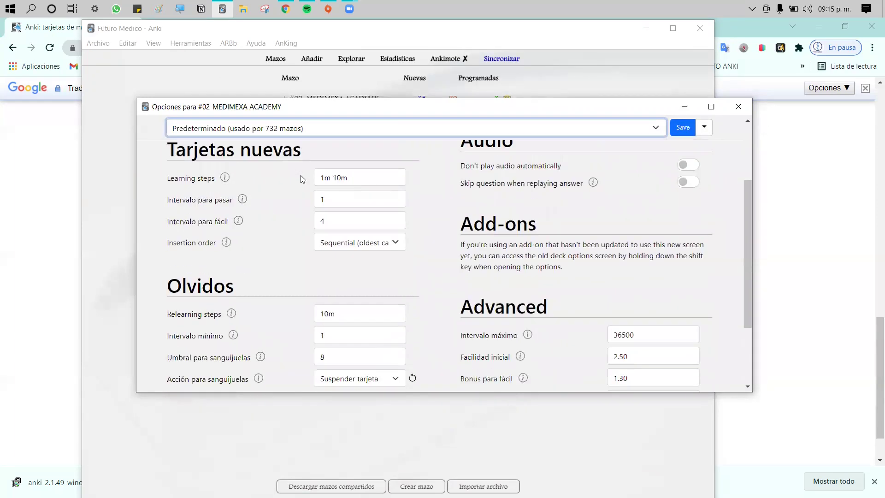
pyautogui.click(704, 129)
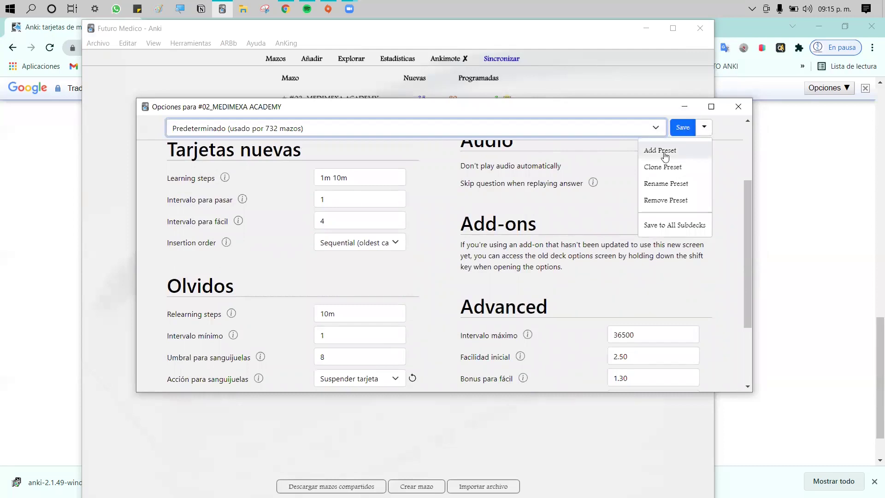
pyautogui.click(525, 218)
pyautogui.scroll(3, 523, 208)
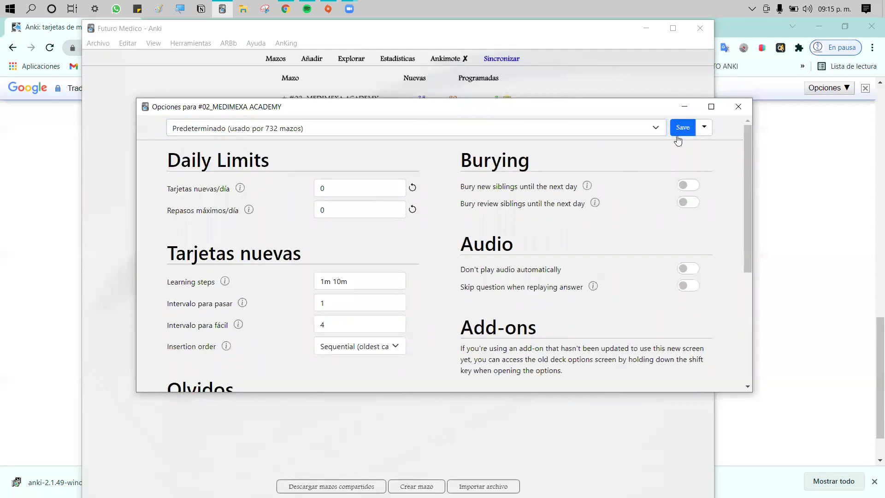
# Close the Opciones para #02_MEDIMEXA ACADEMY window
pyautogui.click(738, 106)
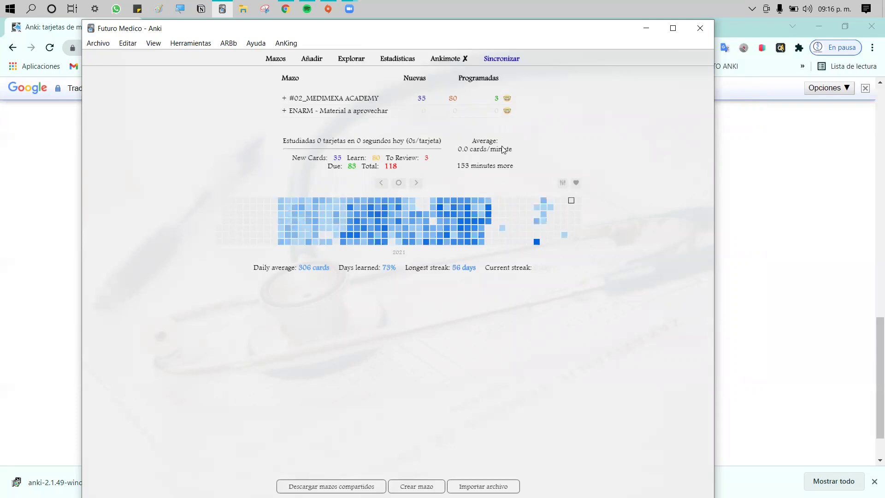
pyautogui.click(507, 98)
pyautogui.click(527, 118)
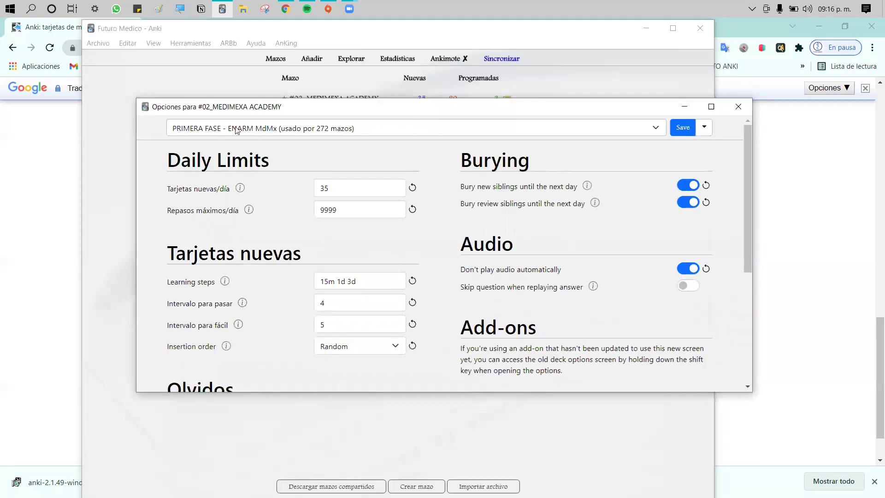
pyautogui.scroll(-2, 391, 185)
pyautogui.scroll(-2, 380, 164)
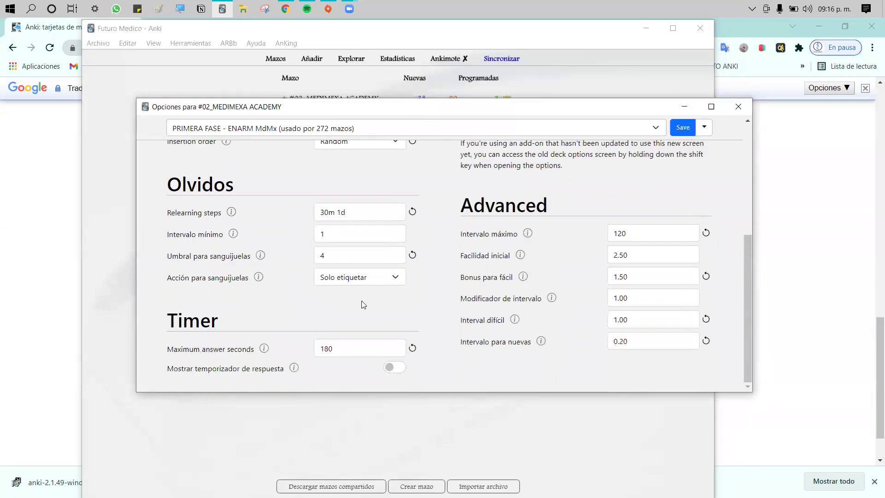
pyautogui.press('Escape')
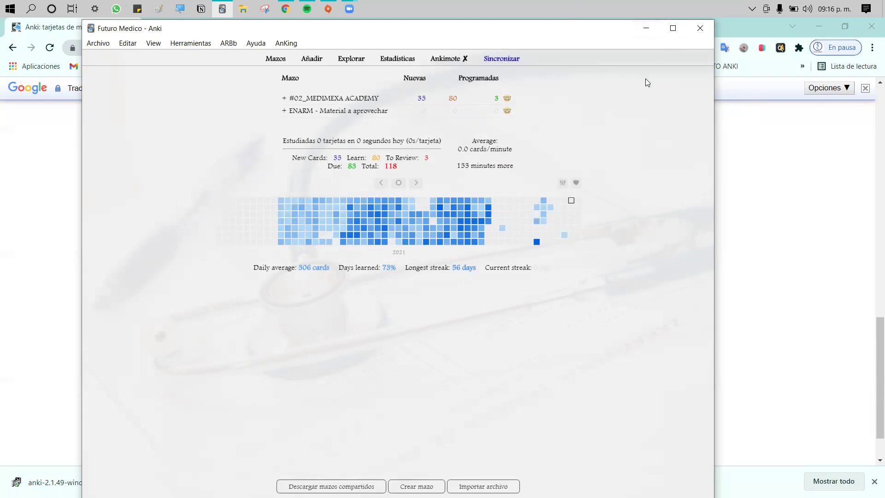
# Minimize Anki and open the Clase Anki Notion page as a full page
pyautogui.click(659, 32)
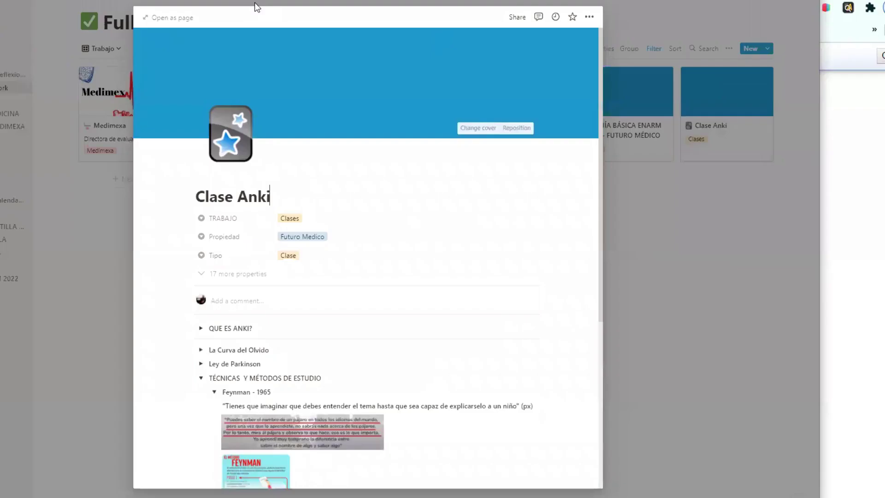
pyautogui.click(173, 18)
pyautogui.scroll(-5, 432, 239)
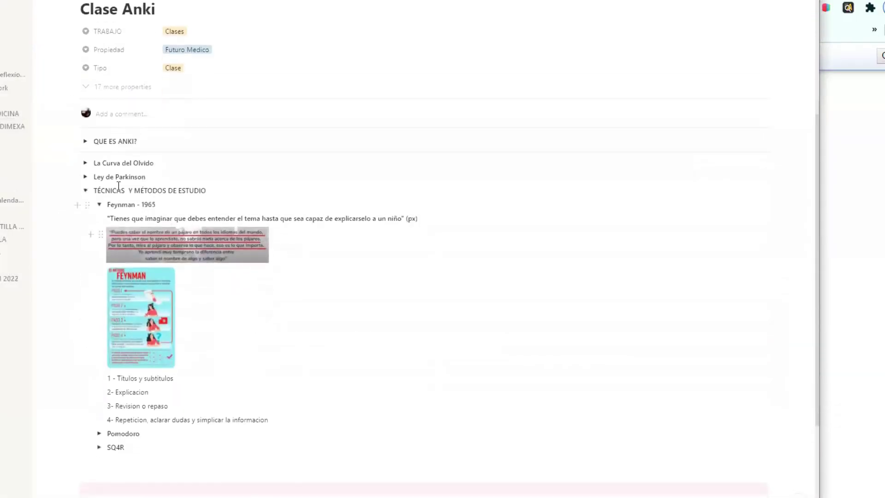
# Collapse the TÉCNICAS section and expand La Curva del Olvido to show its charts
pyautogui.click(84, 190)
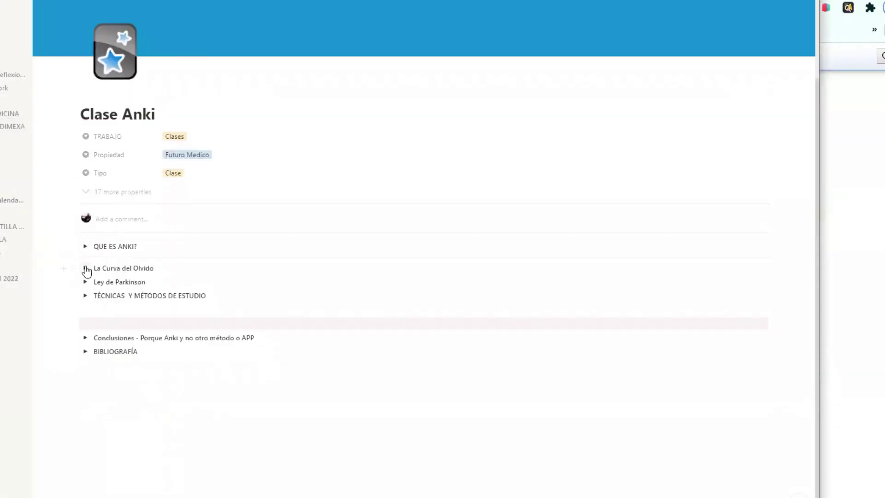
pyautogui.click(85, 268)
pyautogui.scroll(-2, 290, 297)
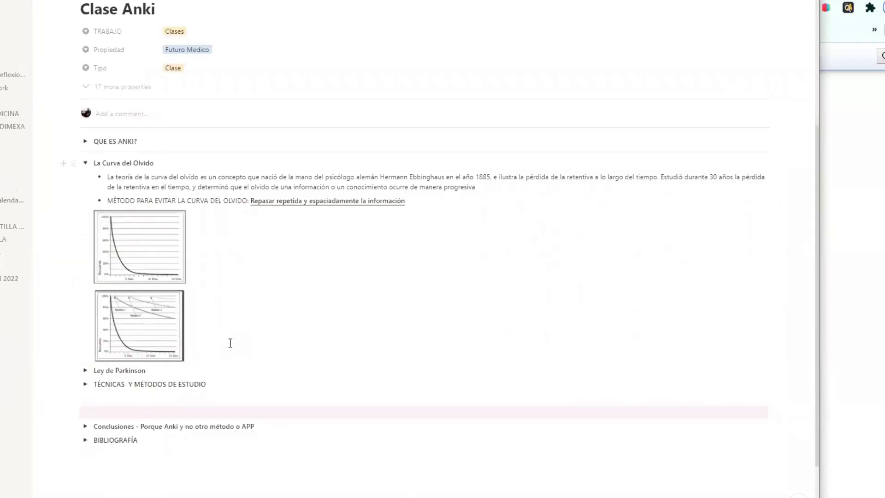
pyautogui.click(148, 253)
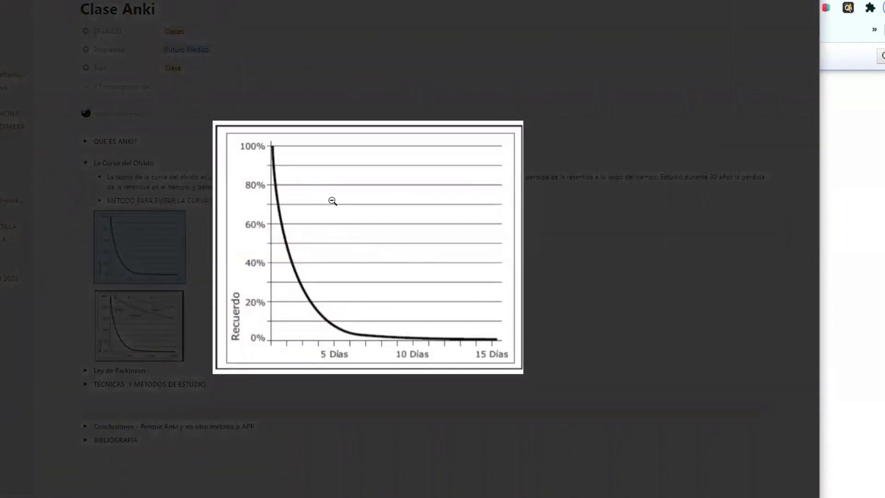
pyautogui.click(356, 90)
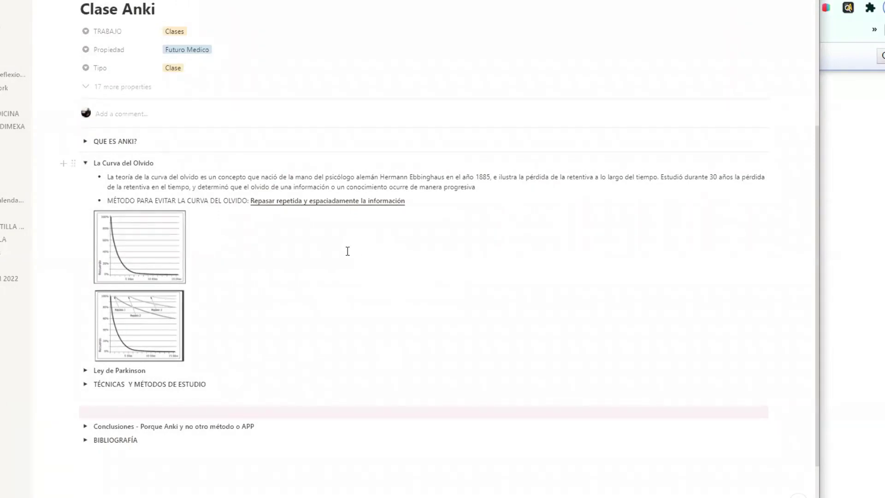
pyautogui.doubleClick(144, 254)
pyautogui.click(111, 269)
pyautogui.doubleClick(111, 268)
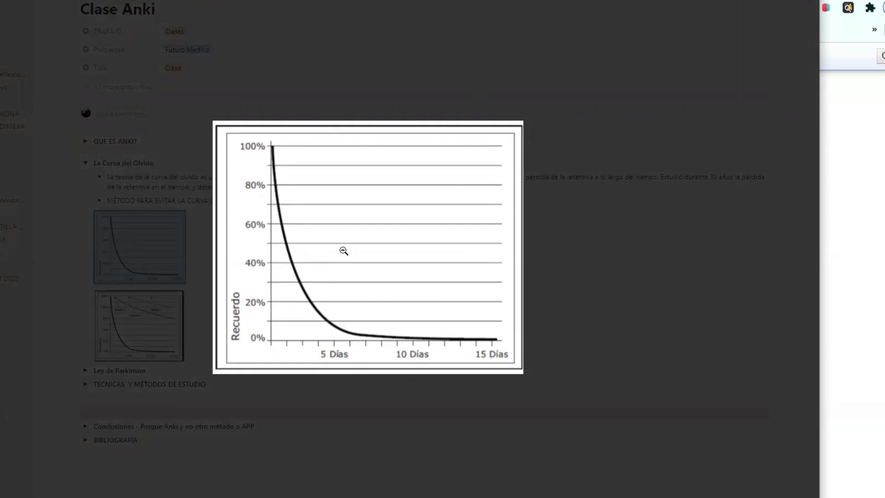
pyautogui.click(595, 258)
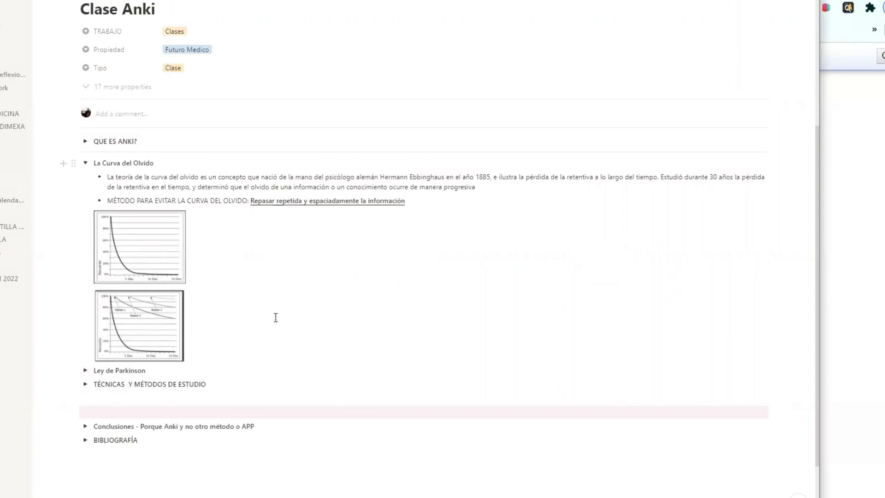
pyautogui.click(146, 258)
# View the first forgetting-curve chart enlarged, close it, then enlarge the Repaso 1–3 chart
pyautogui.click(148, 256)
pyautogui.click(147, 256)
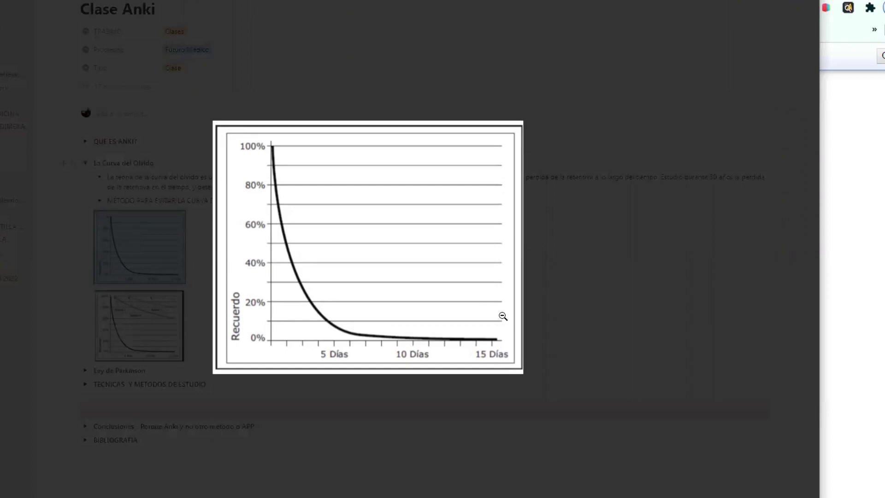
pyautogui.click(608, 245)
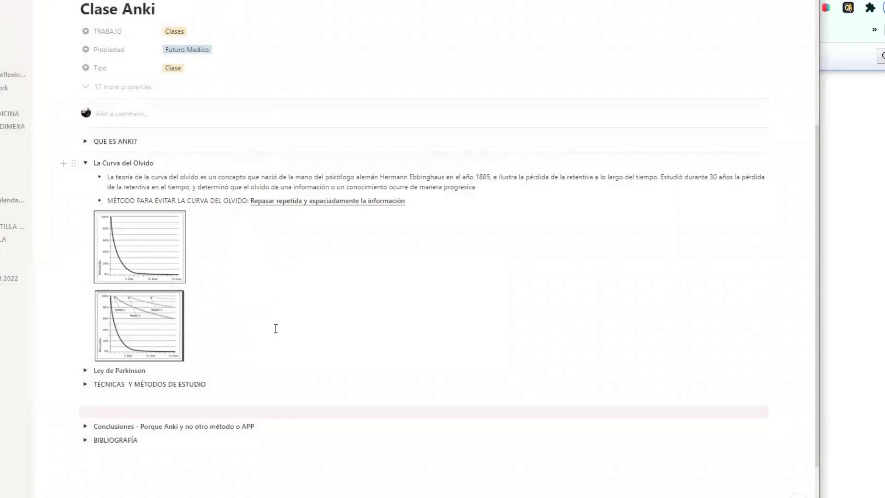
pyautogui.click(156, 341)
pyautogui.click(155, 341)
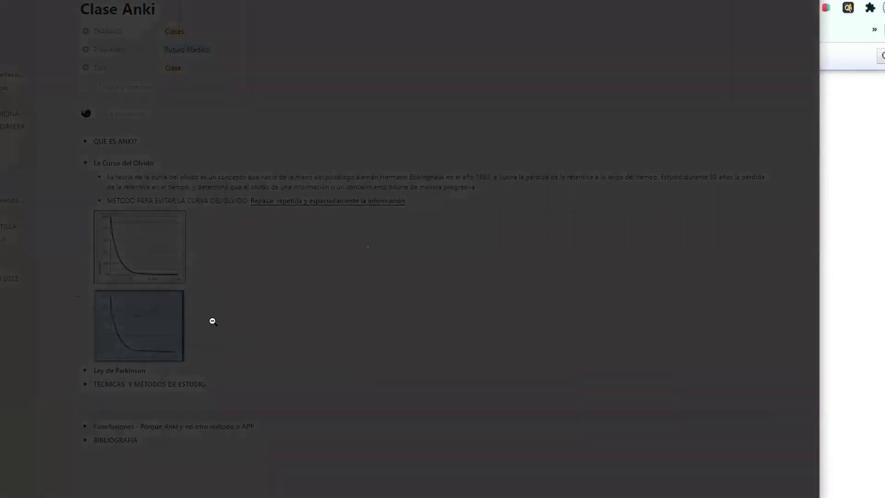
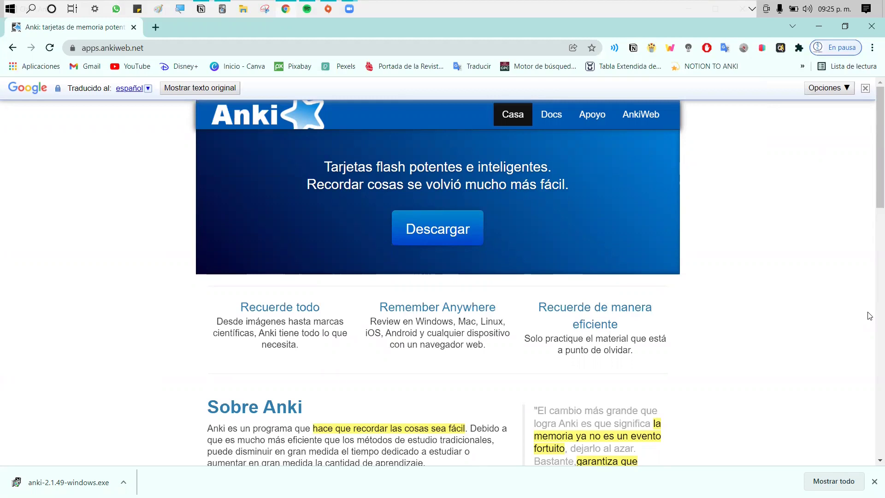
# Look over the Anki homepage's Descarga Anki section, then minimize Chrome and bring Anki forward
pyautogui.scroll(-10, 801, 349)
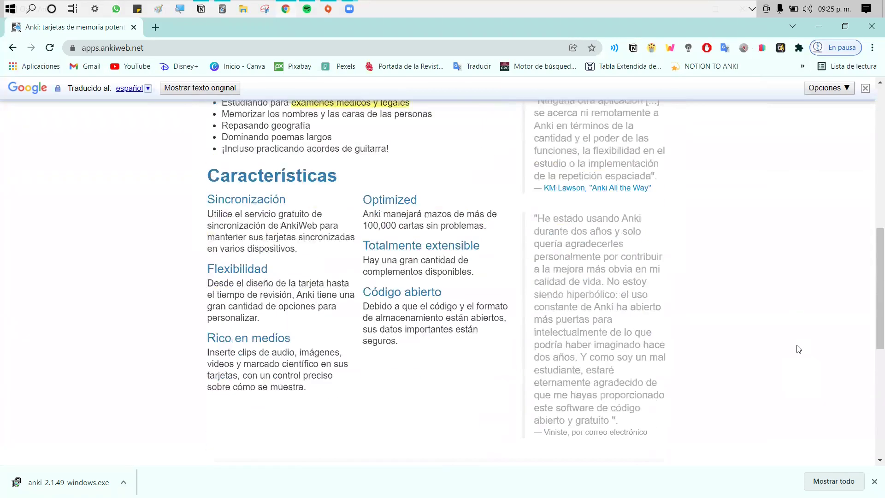
pyautogui.scroll(-6, 802, 351)
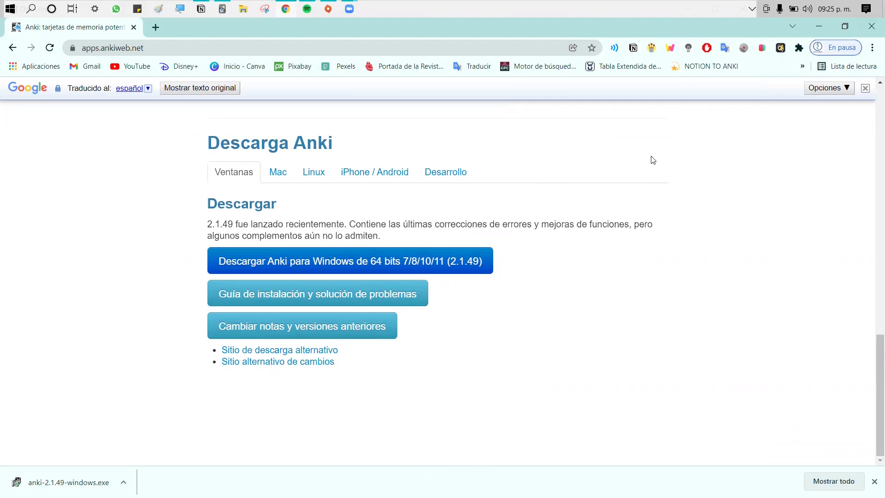
pyautogui.scroll(15, 636, 249)
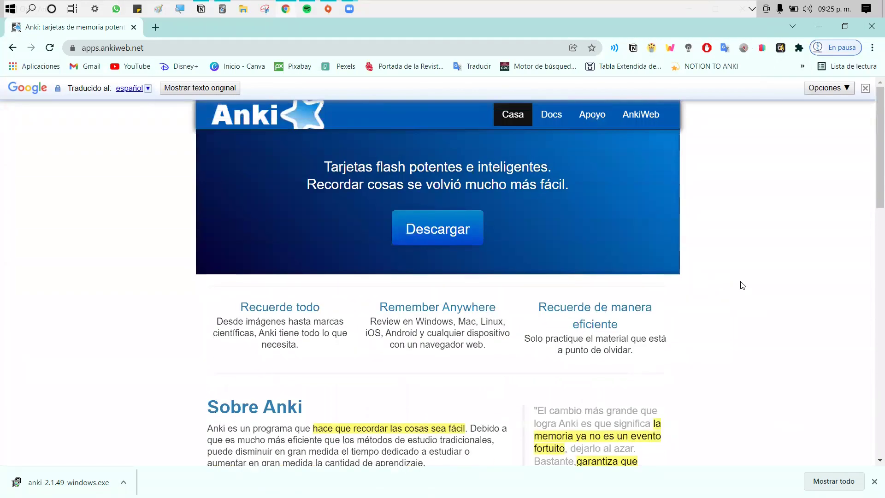
pyautogui.click(818, 26)
pyautogui.click(222, 9)
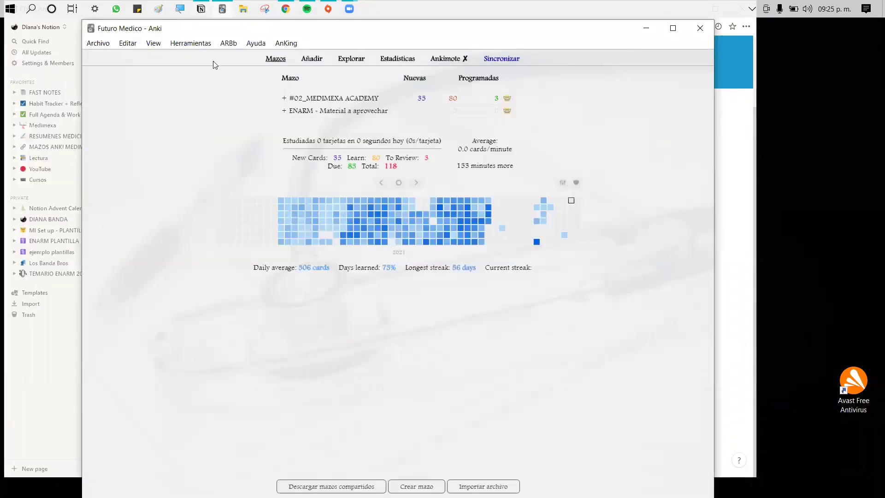
# Leave the Futuro Medico profile for the Perfiles list and begin adding a new profile
pyautogui.click(111, 44)
pyautogui.click(117, 103)
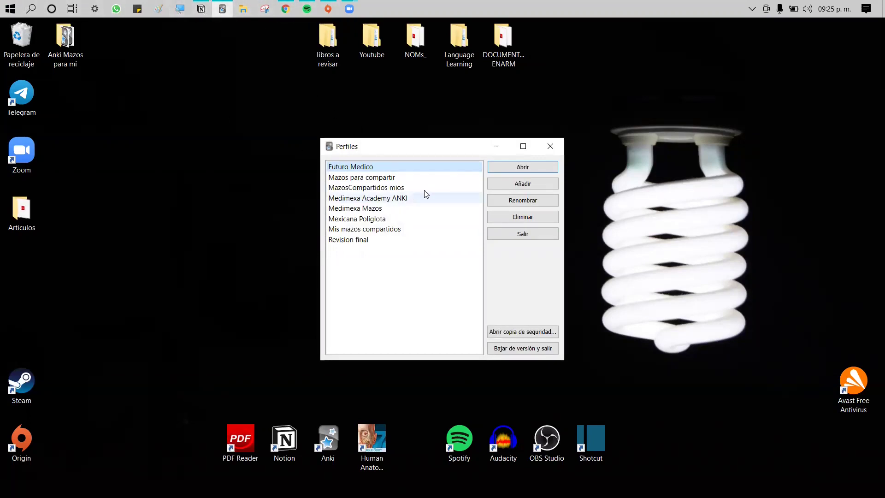
pyautogui.moveTo(421, 146); pyautogui.dragTo(395, 118)
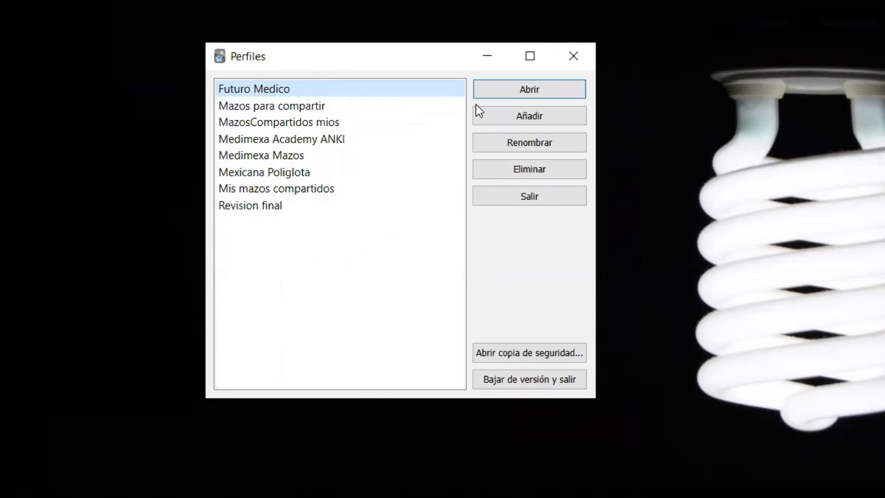
pyautogui.click(490, 119)
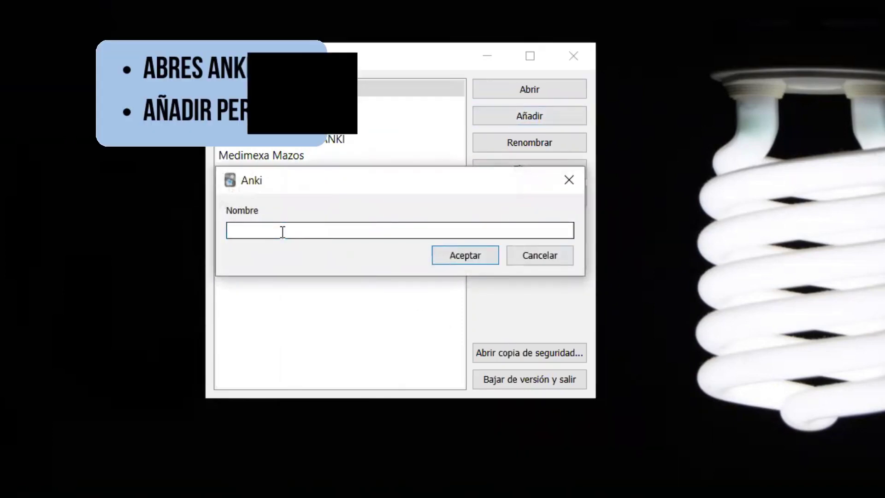
# Name the new profile 'ENARM 2022', confirm it, and open that profile
pyautogui.write('ENARM')
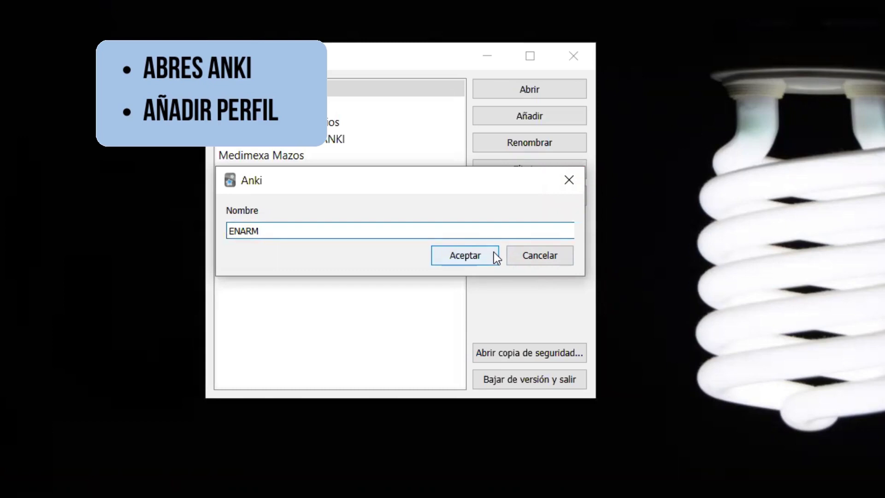
pyautogui.click(544, 252)
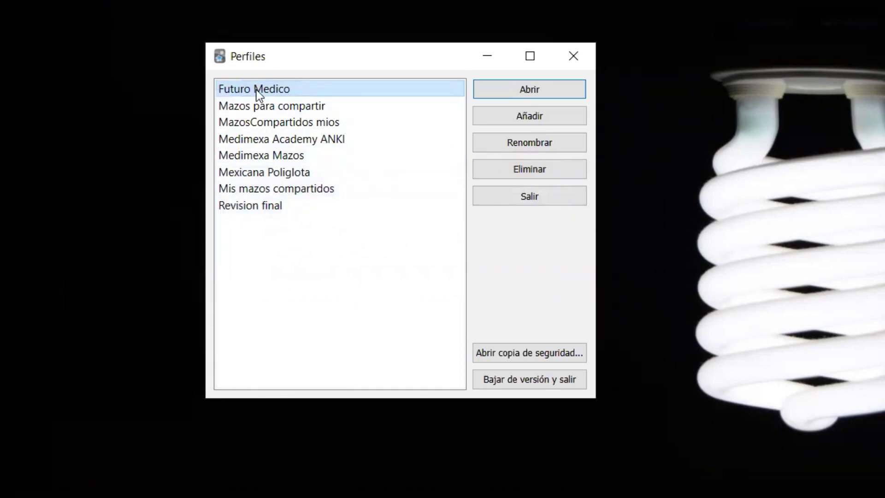
pyautogui.write('EN')
pyautogui.write('ARM 2022')
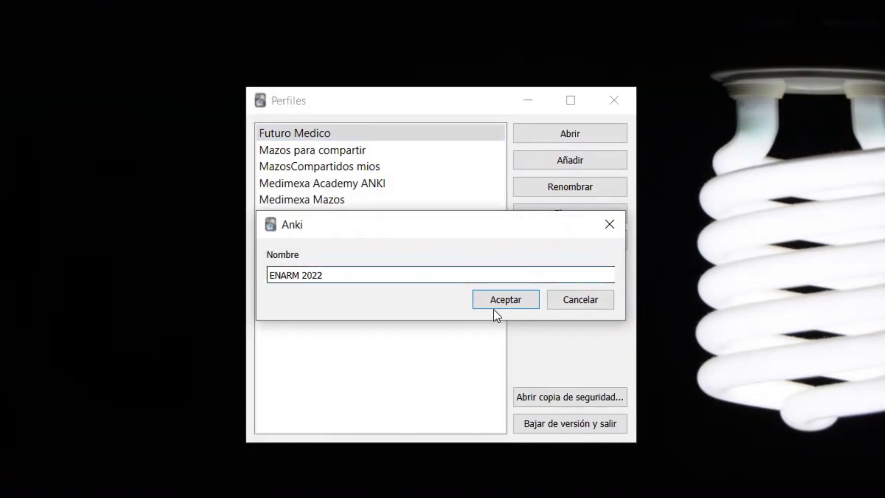
pyautogui.click(494, 302)
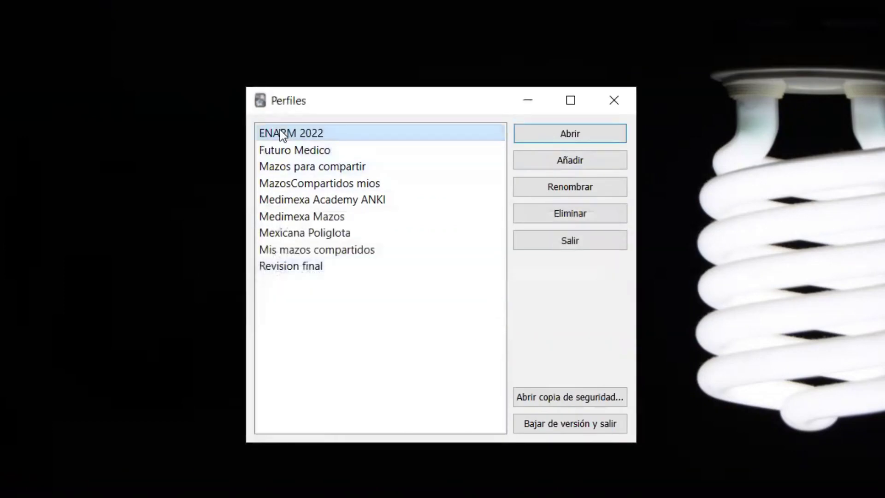
pyautogui.click(583, 133)
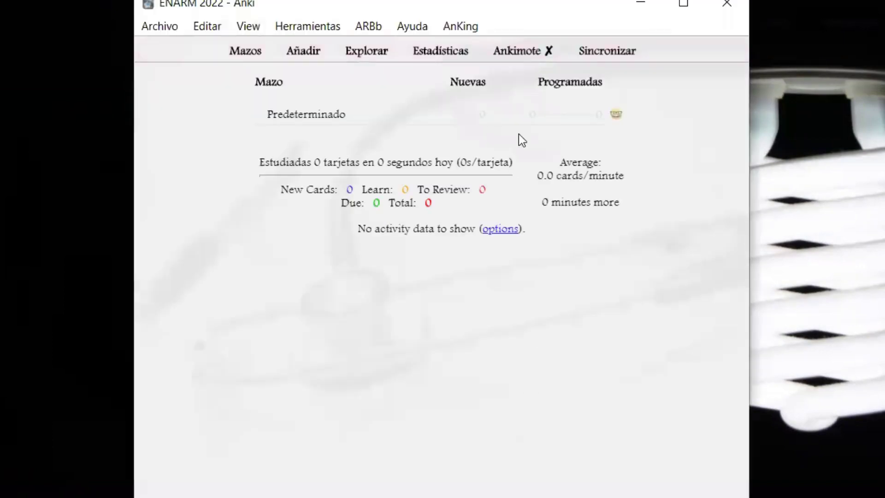
# Maximize the ENARM 2022 window and check in the card browser that Predeterminado holds 0 cards
pyautogui.click(594, 85)
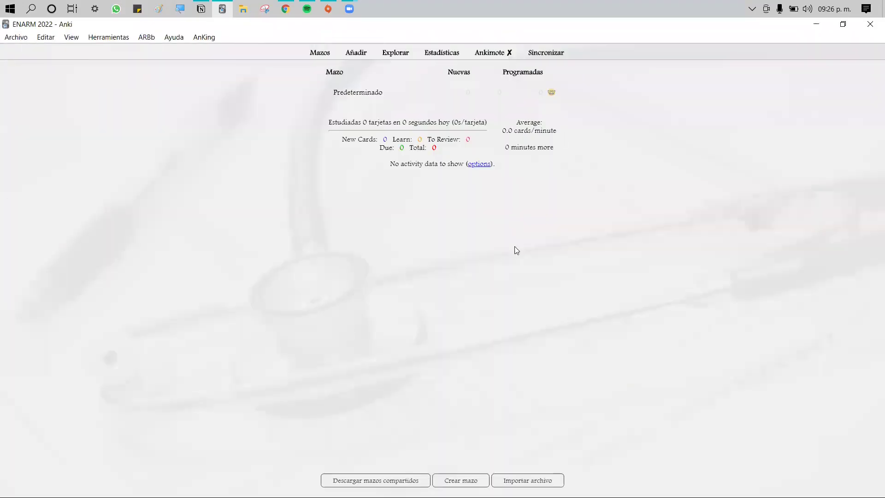
pyautogui.click(342, 95)
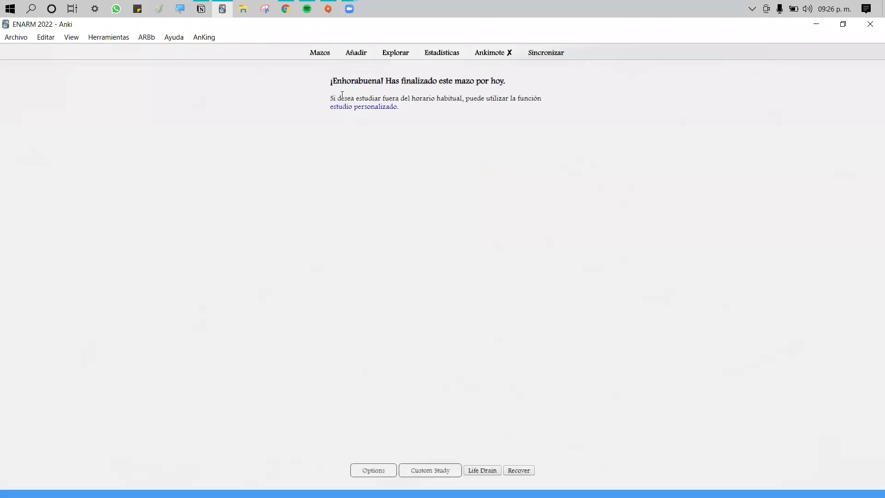
pyautogui.click(320, 52)
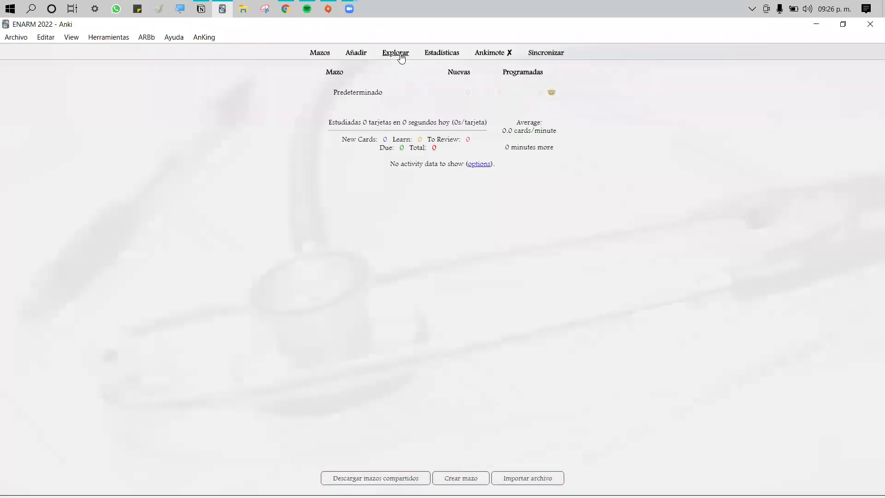
pyautogui.click(396, 54)
pyautogui.scroll(-6, 332, 224)
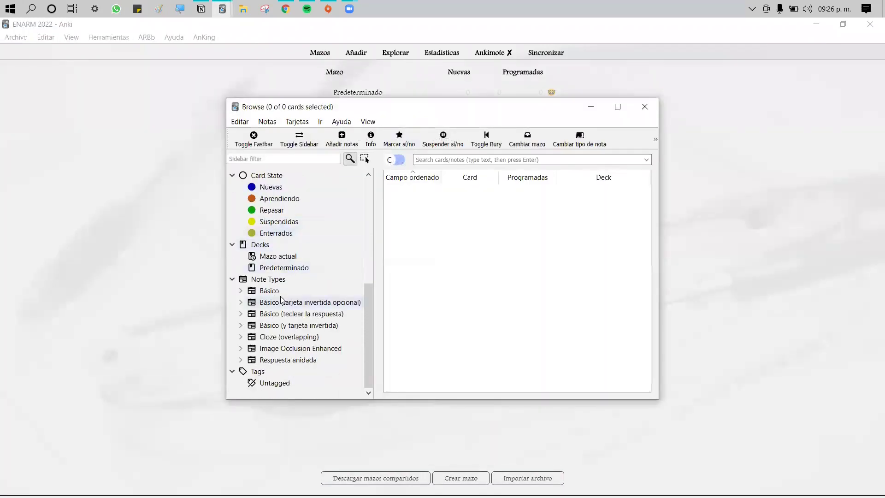
pyautogui.click(298, 268)
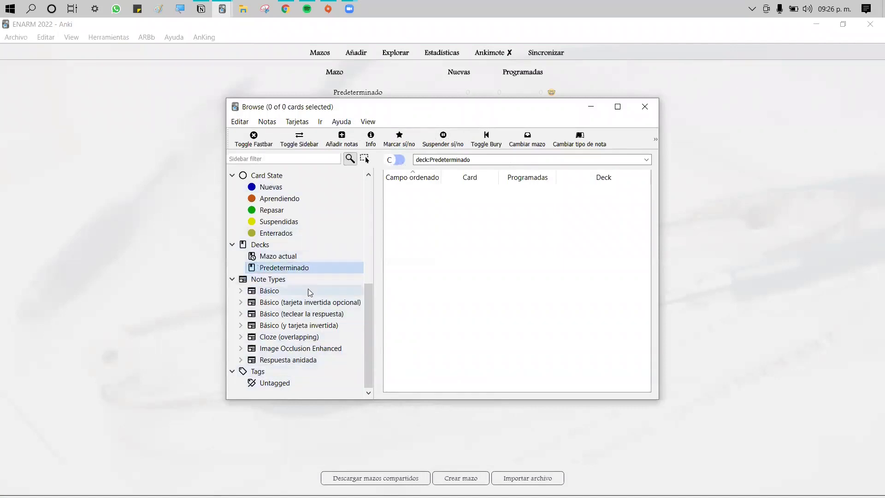
pyautogui.click(645, 106)
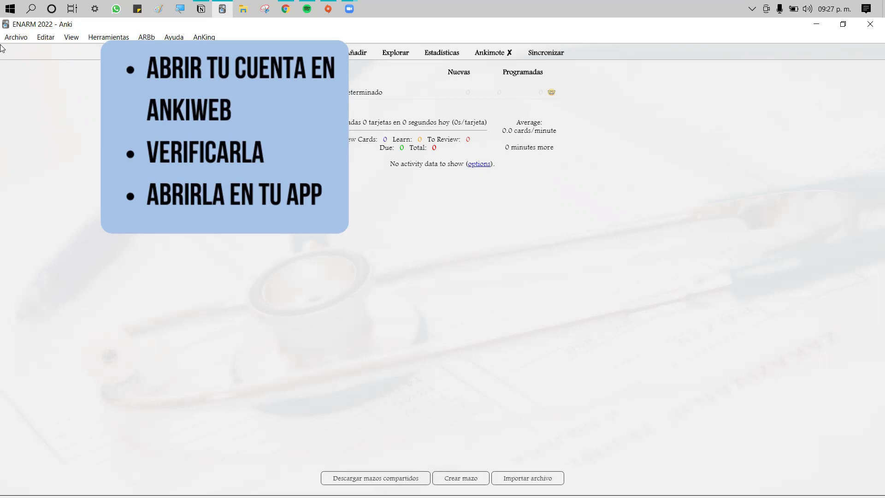
# Hide Anki, return to Chrome, and go from the AnkiWeb site to its Sign up form
pyautogui.click(815, 25)
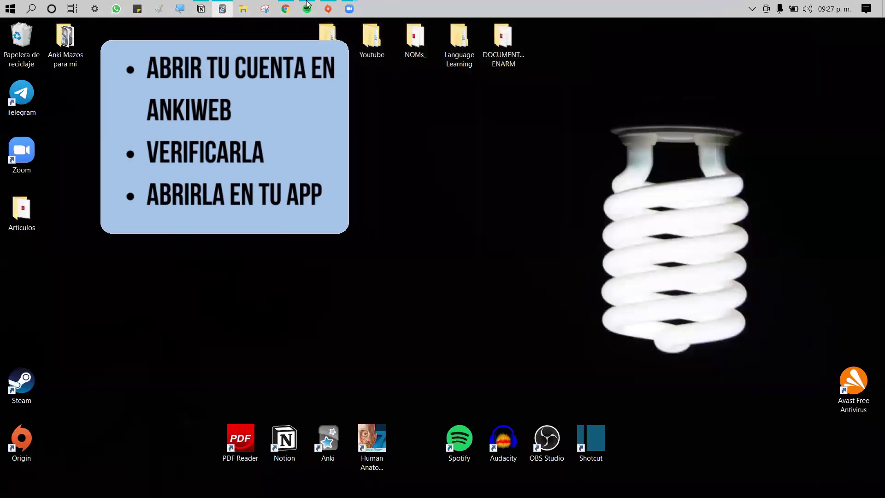
pyautogui.click(285, 9)
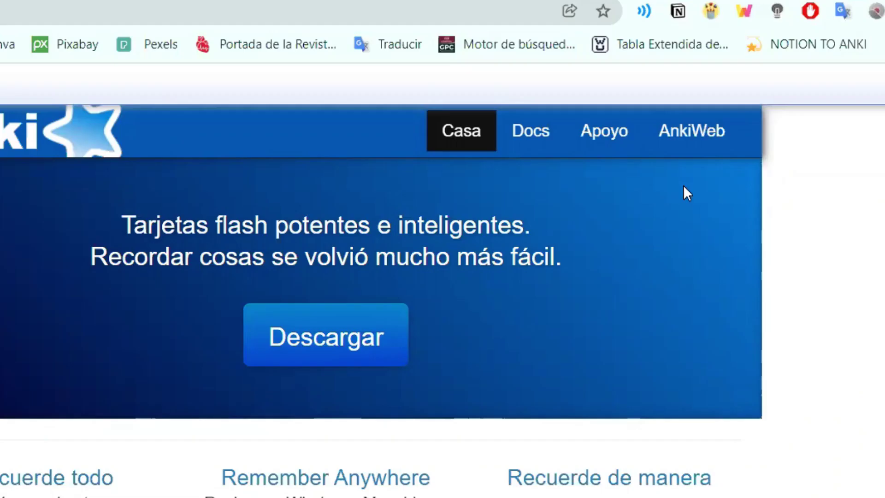
pyautogui.click(716, 135)
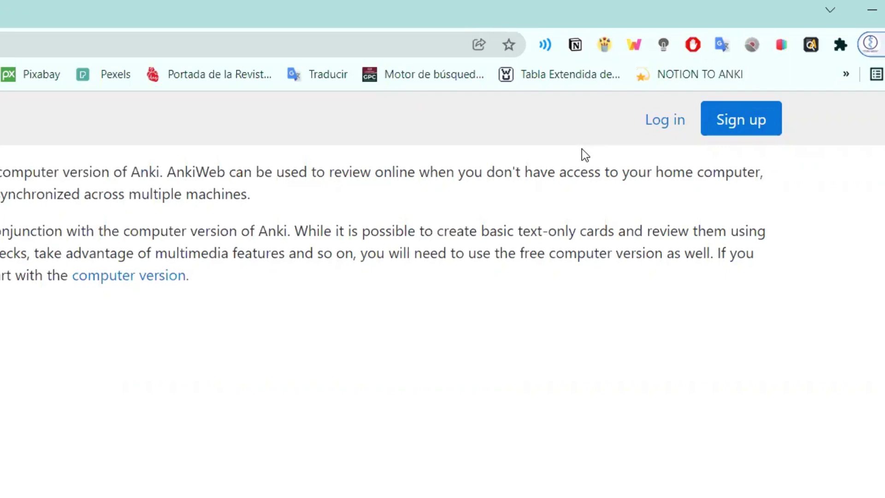
pyautogui.click(748, 131)
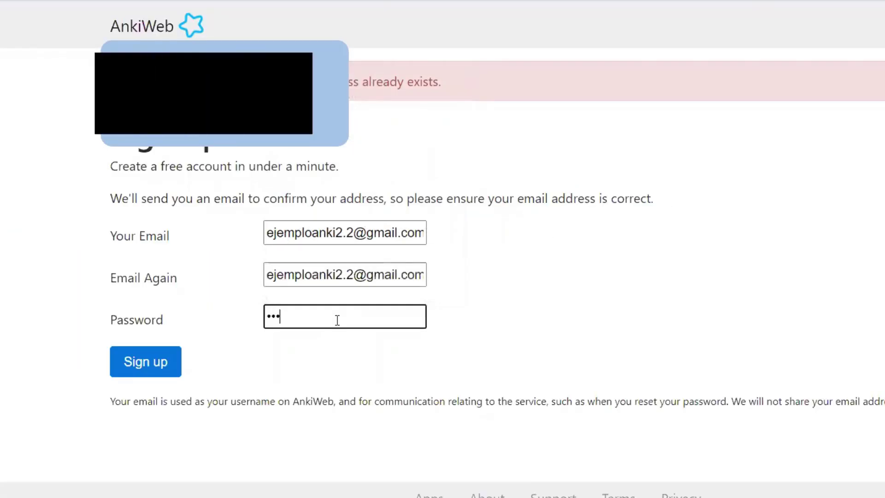
# Enter the account password, submit the sign-up form, and save the password in Chrome
pyautogui.write('•••')
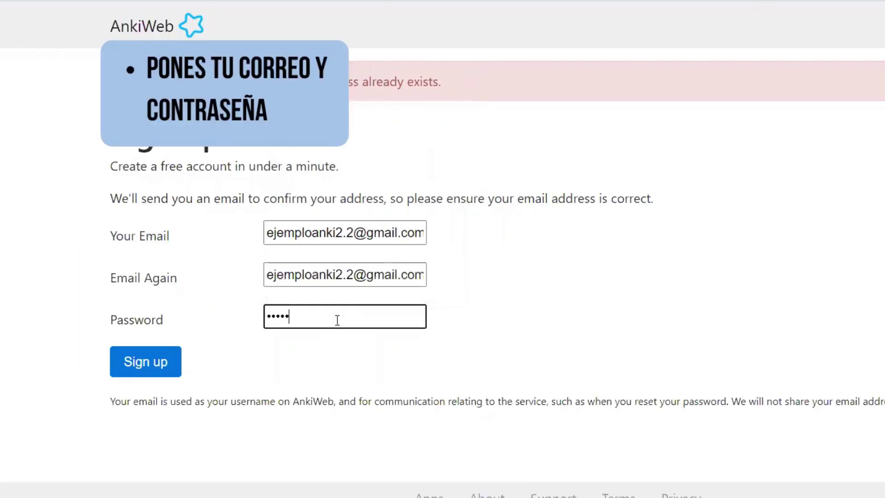
pyautogui.write('••••••')
pyautogui.click(356, 366)
pyautogui.click(169, 363)
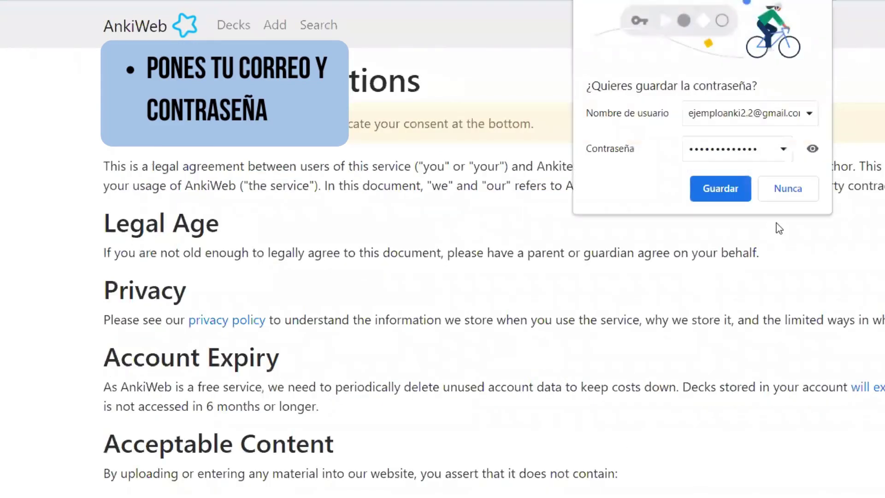
pyautogui.click(730, 187)
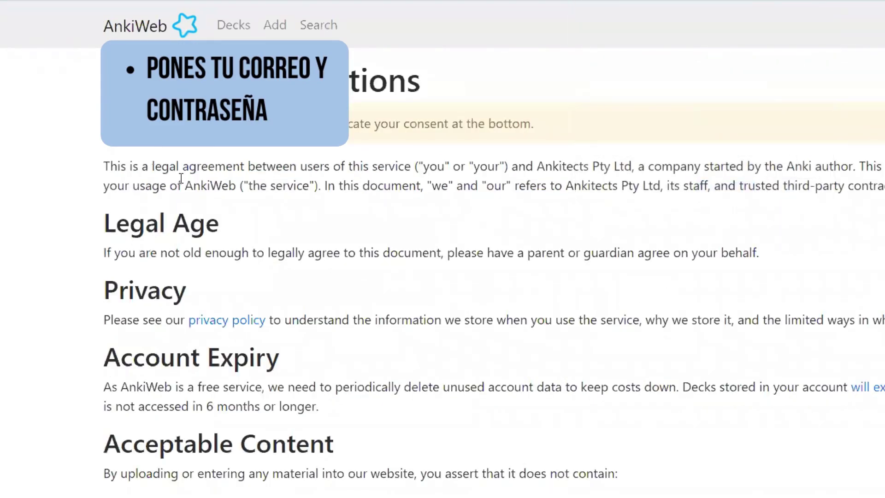
# Accept the AnkiWeb Terms and Conditions and continue so the confirmation email is sent
pyautogui.scroll(-4, 182, 173)
pyautogui.scroll(4, 368, 113)
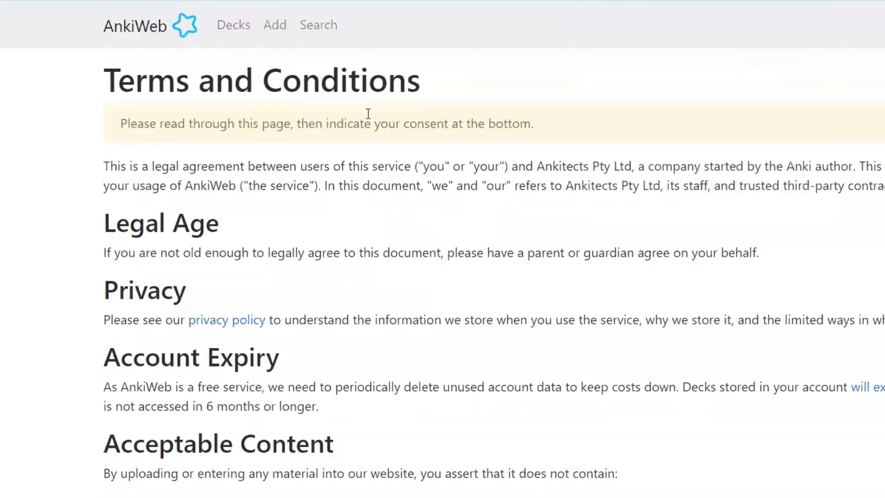
pyautogui.scroll(-15, 343, 210)
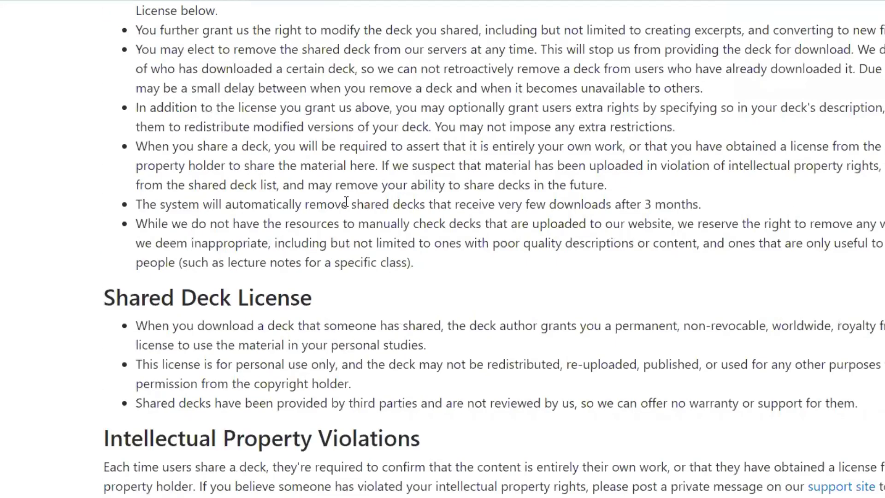
pyautogui.scroll(-15, 346, 202)
pyautogui.click(108, 422)
pyautogui.click(140, 481)
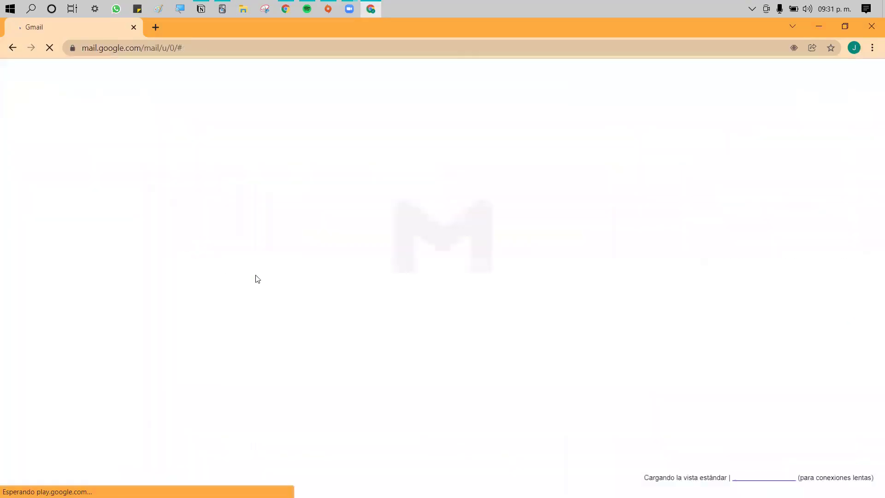
# Open AnkiWeb's 'Please verify your email address' message and follow its Verify Email link
pyautogui.click(211, 273)
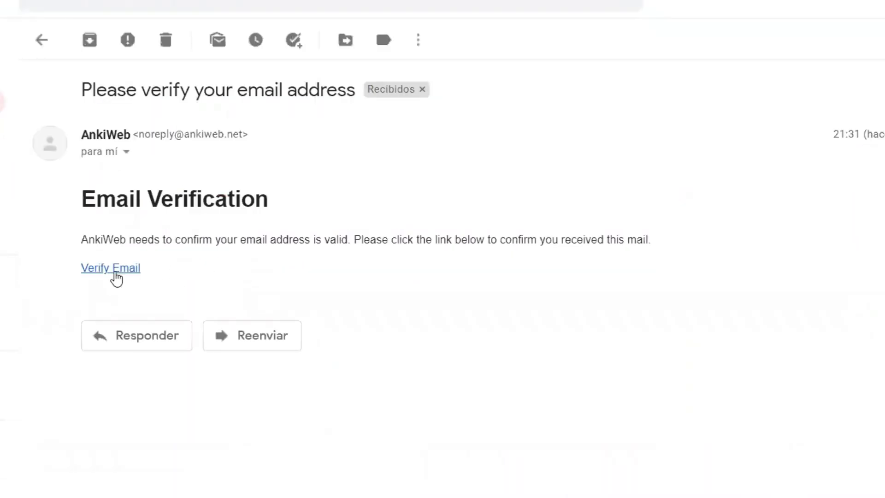
pyautogui.click(114, 270)
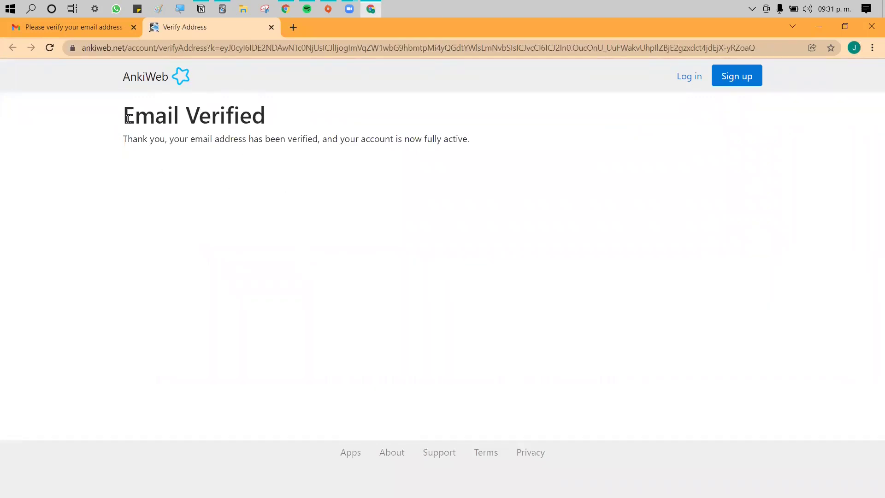
pyautogui.moveTo(127, 115); pyautogui.dragTo(304, 139)
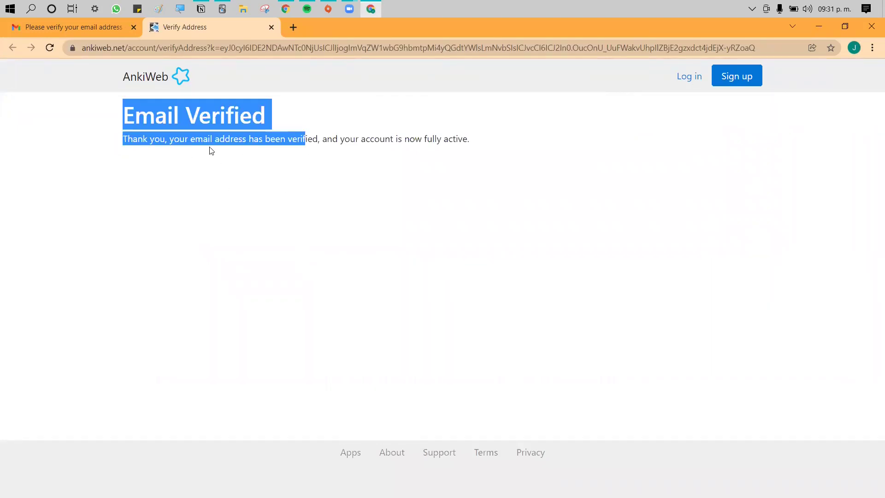
pyautogui.click(681, 138)
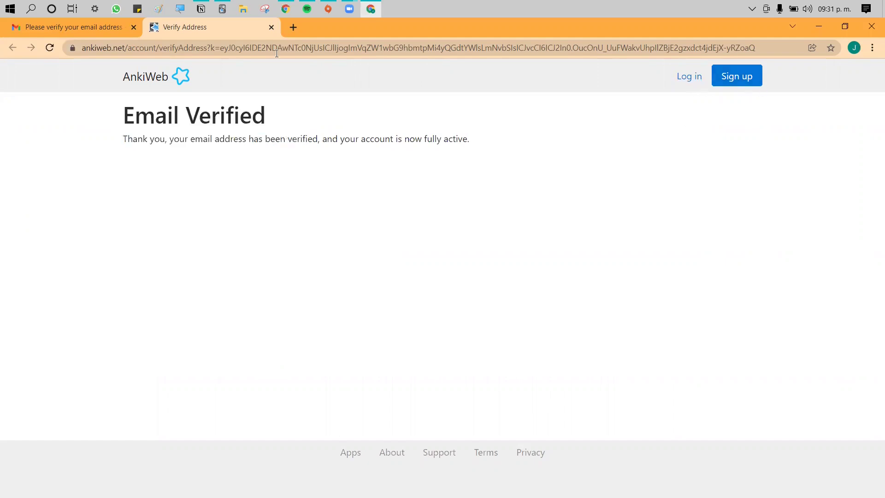
# Log in to AnkiWeb with the account's e-mail and password, saving the password in Chrome
pyautogui.click(689, 77)
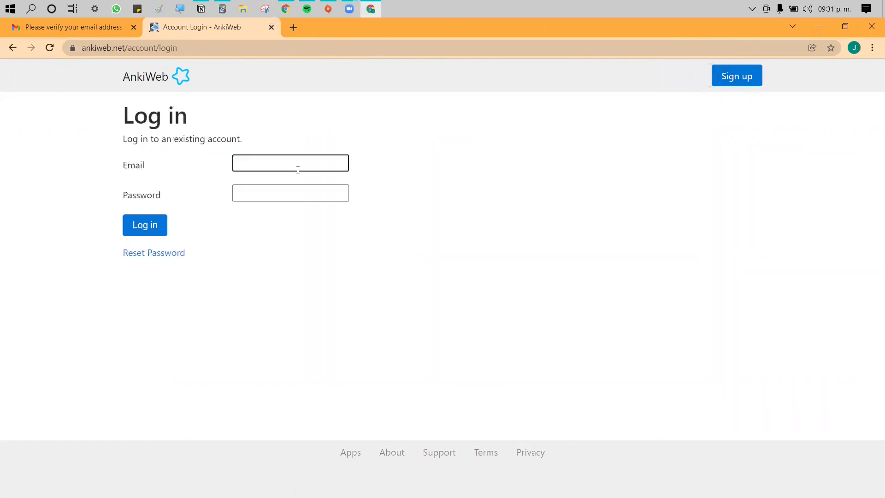
pyautogui.click(253, 165)
pyautogui.click(263, 192)
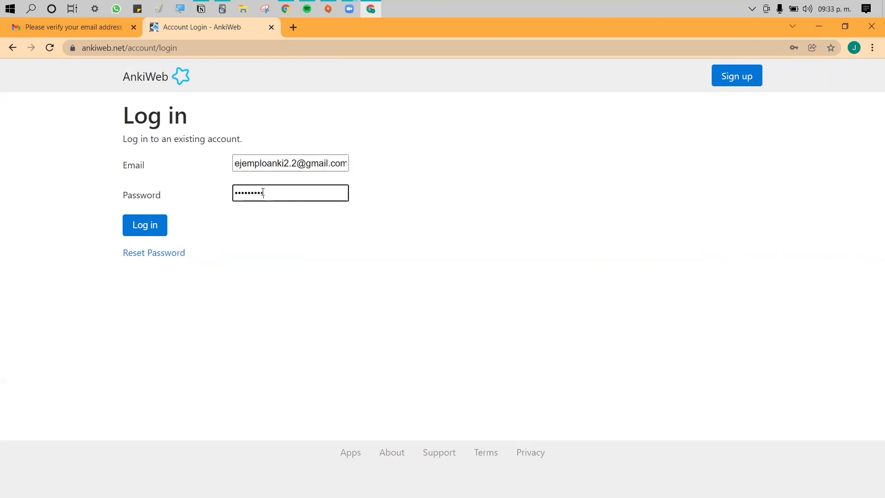
pyautogui.click(141, 228)
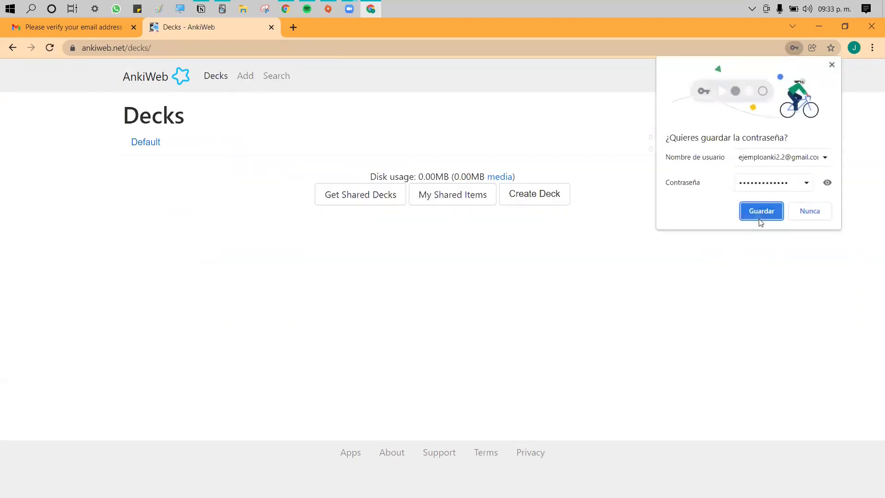
pyautogui.click(763, 214)
pyautogui.moveTo(690, 226); pyautogui.dragTo(282, 162)
pyautogui.click(282, 235)
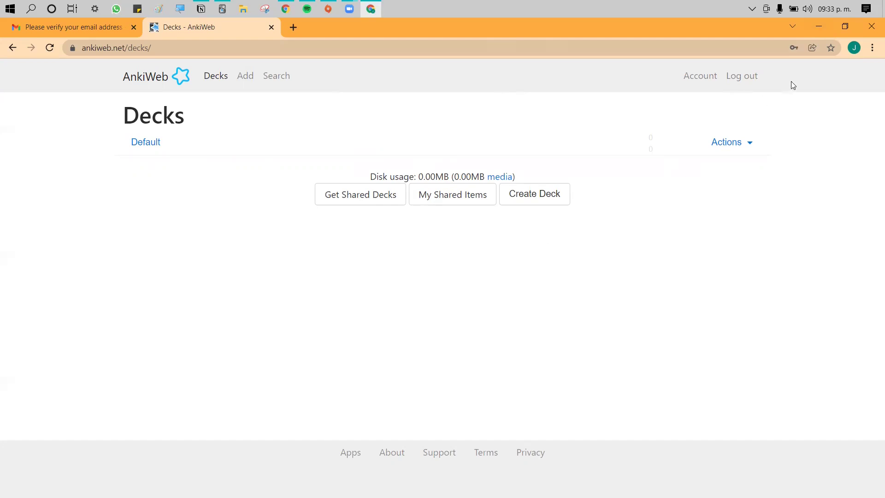
# Minimize Chrome on the Decks - AnkiWeb page and bring the ENARM 2022 Anki window forward
pyautogui.click(818, 30)
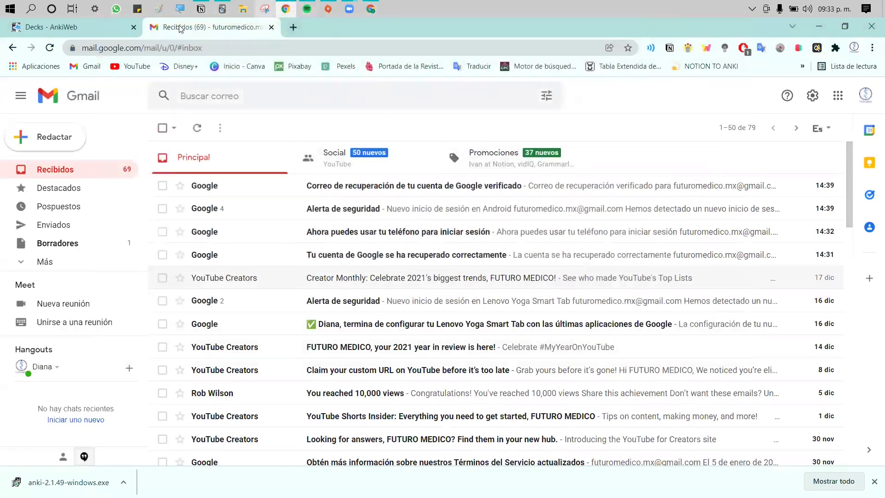
pyautogui.click(76, 32)
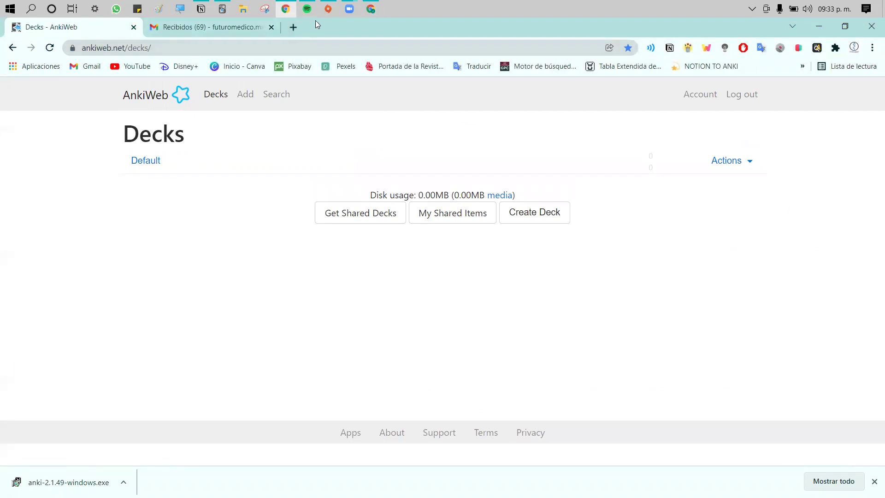
pyautogui.click(221, 10)
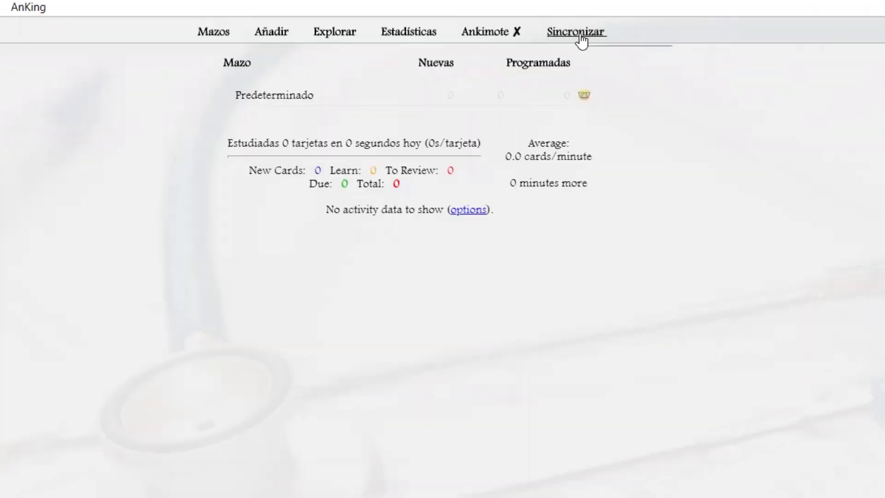
# Start Sincronizar in the ENARM 2022 profile, bringing up the 'Se requiere una cuenta' login dialog
pyautogui.click(588, 37)
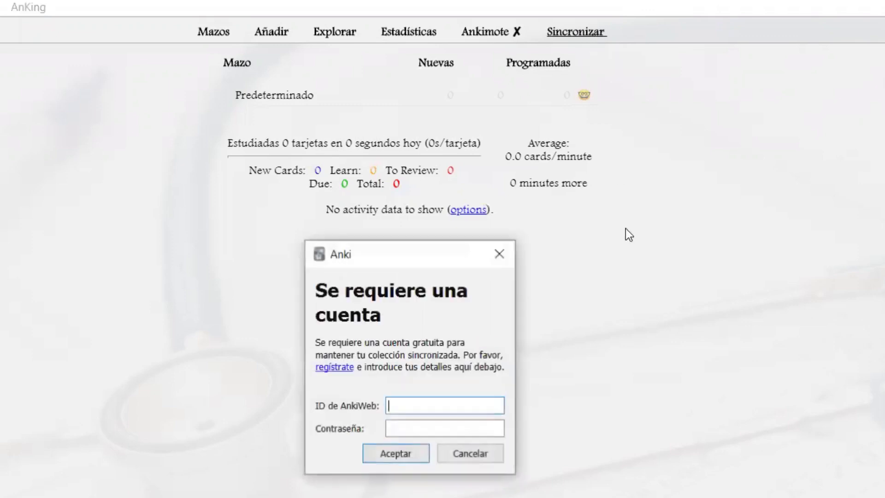
pyautogui.moveTo(422, 253); pyautogui.dragTo(347, 79)
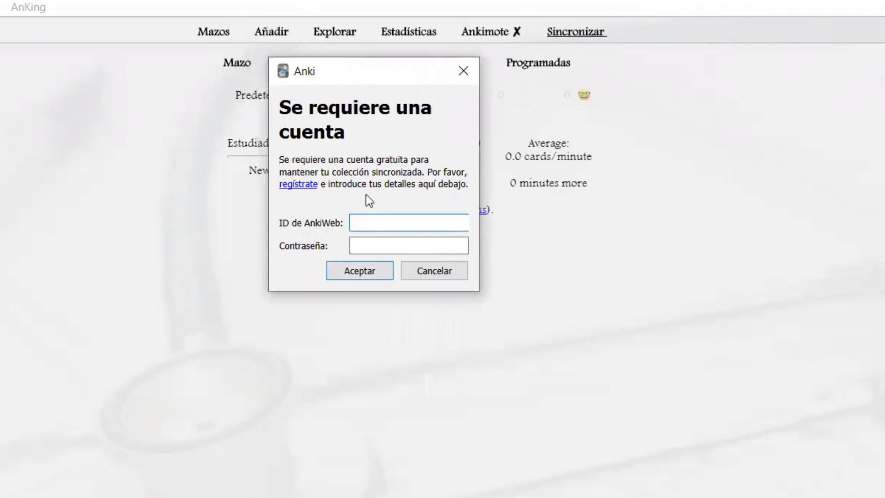
pyautogui.click(303, 187)
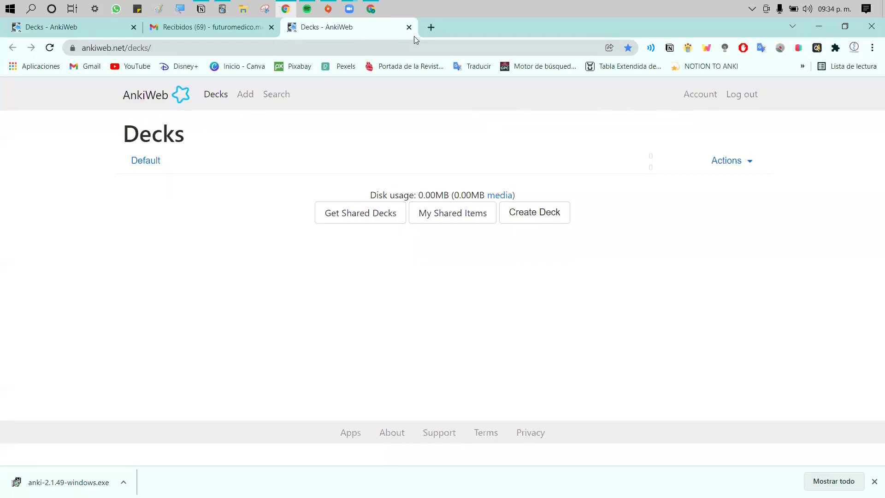
pyautogui.click(222, 9)
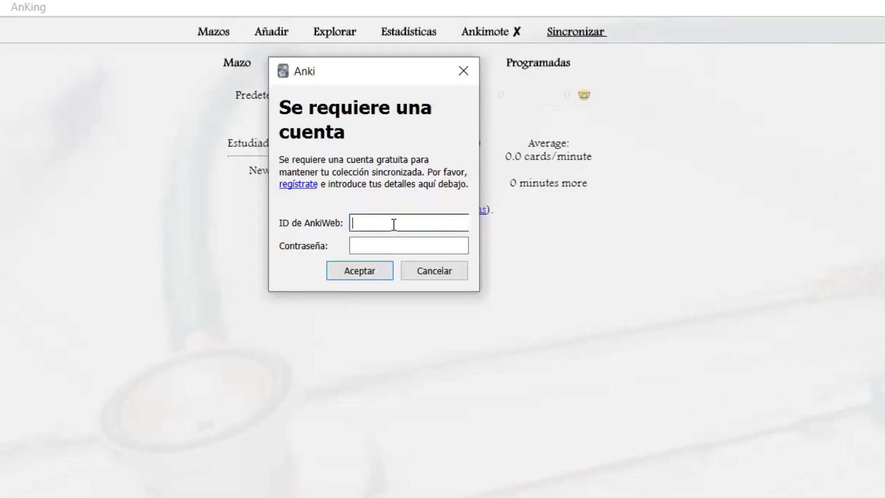
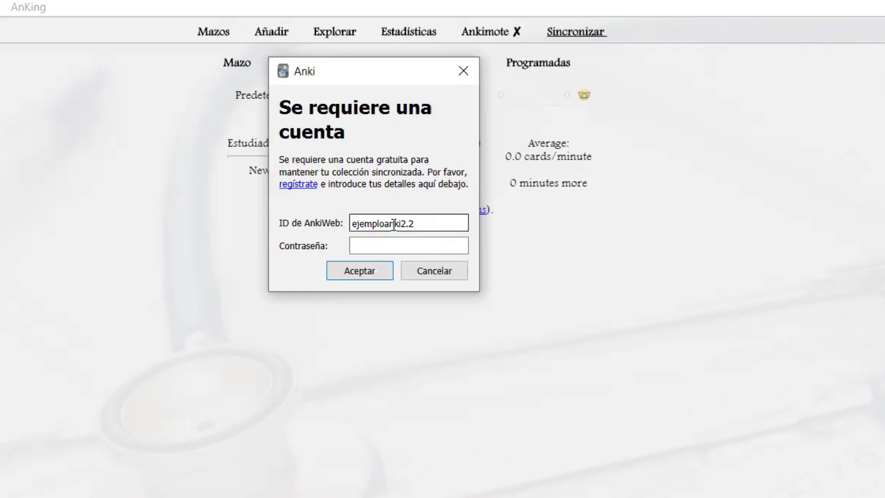
# Enter the AnkiWeb account's e-mail and password and press Aceptar to begin syncing
pyautogui.click(389, 245)
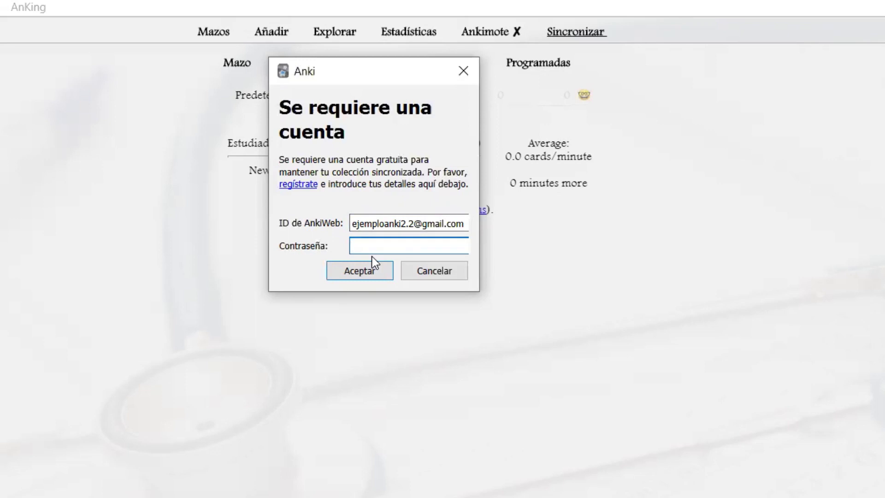
pyautogui.write('•••••••••••••')
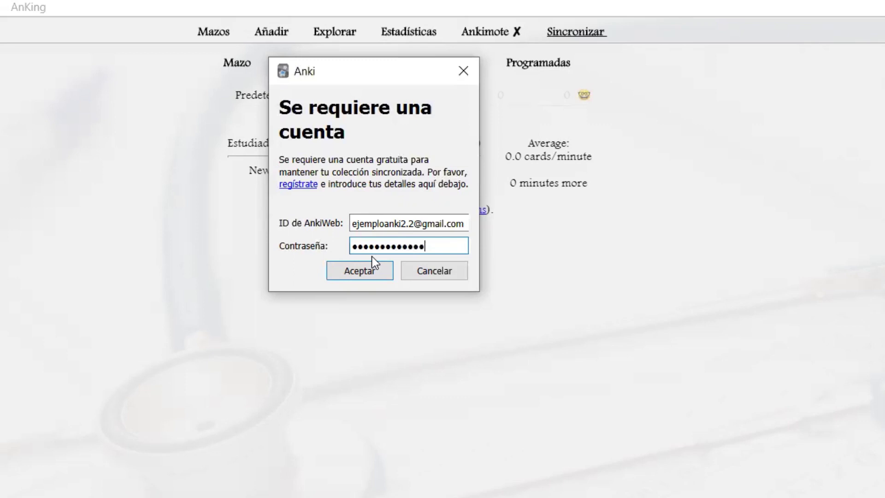
pyautogui.click(380, 277)
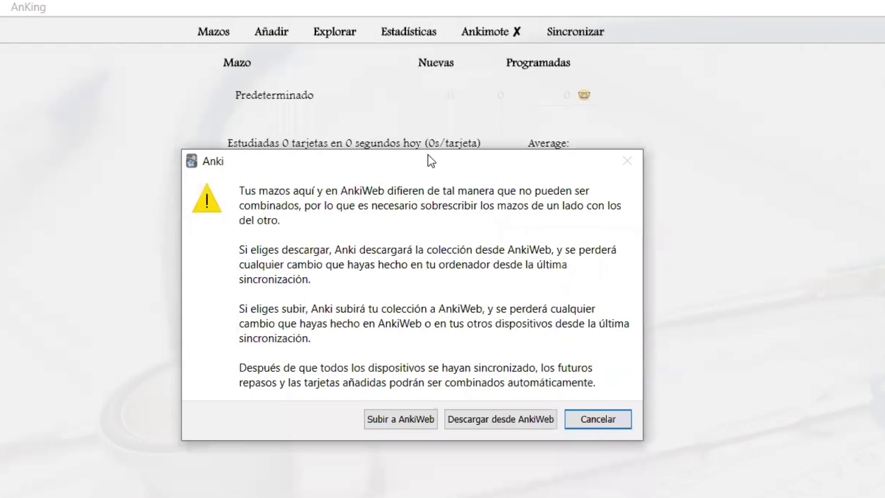
# Move the local-vs-AnkiWeb sync conflict warning aside to read it, then dismiss it with Cancelar
pyautogui.moveTo(428, 154); pyautogui.dragTo(406, 57)
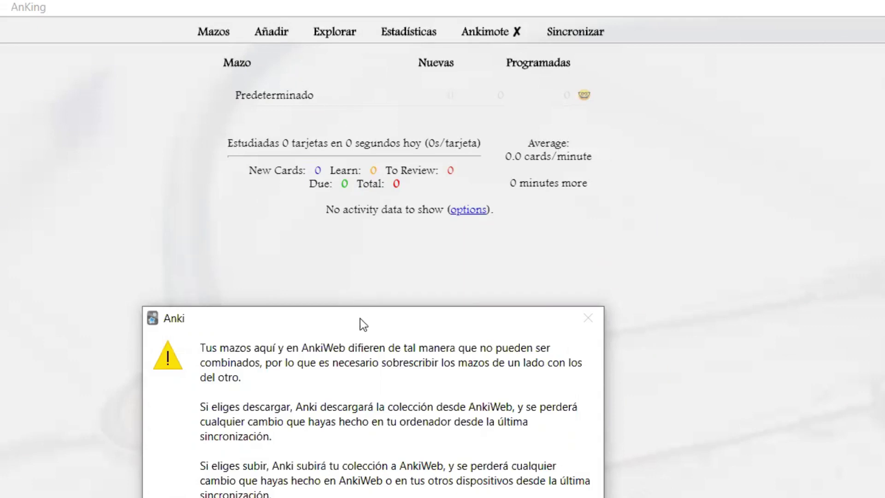
pyautogui.moveTo(361, 319); pyautogui.dragTo(375, 204)
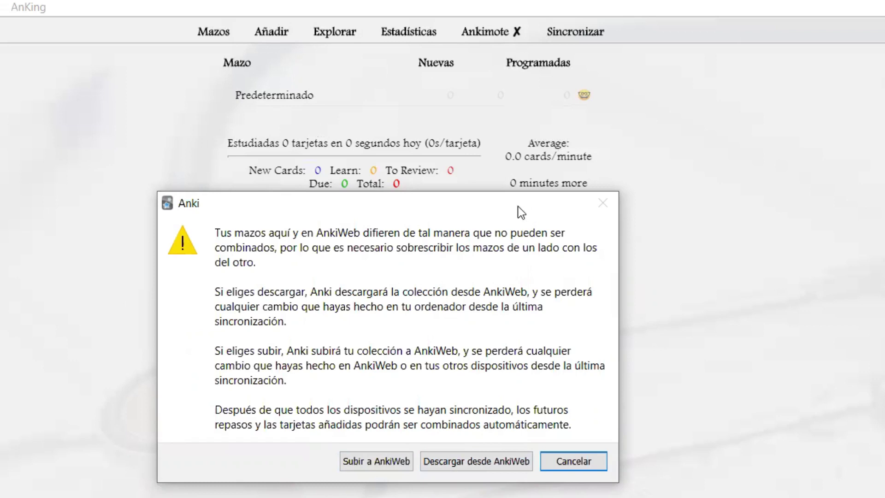
pyautogui.moveTo(517, 206); pyautogui.dragTo(503, 207)
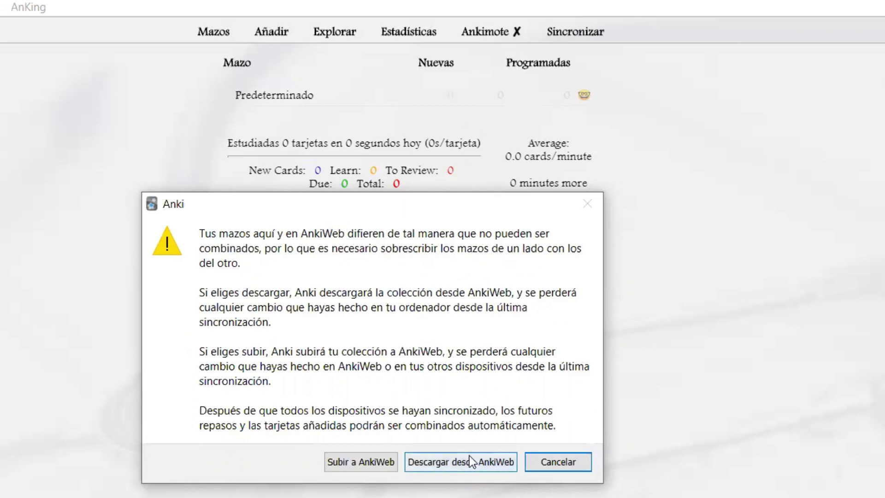
pyautogui.moveTo(392, 198); pyautogui.dragTo(391, 164)
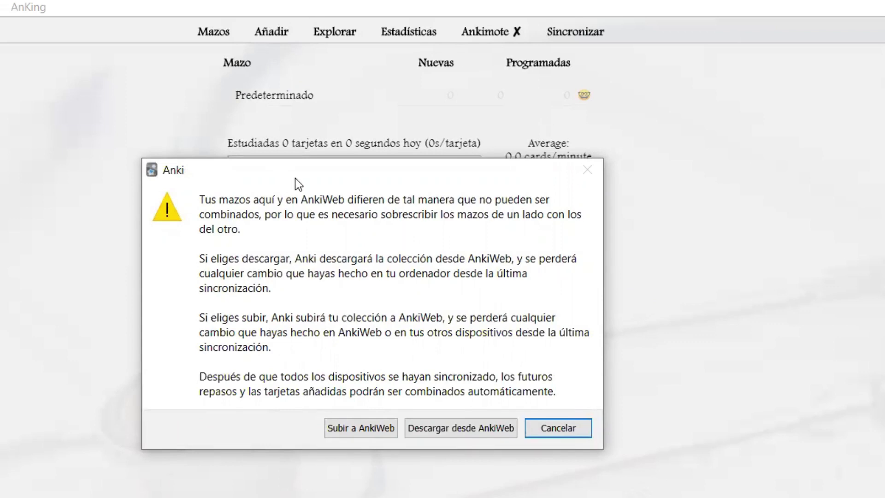
pyautogui.moveTo(295, 178); pyautogui.dragTo(316, 156)
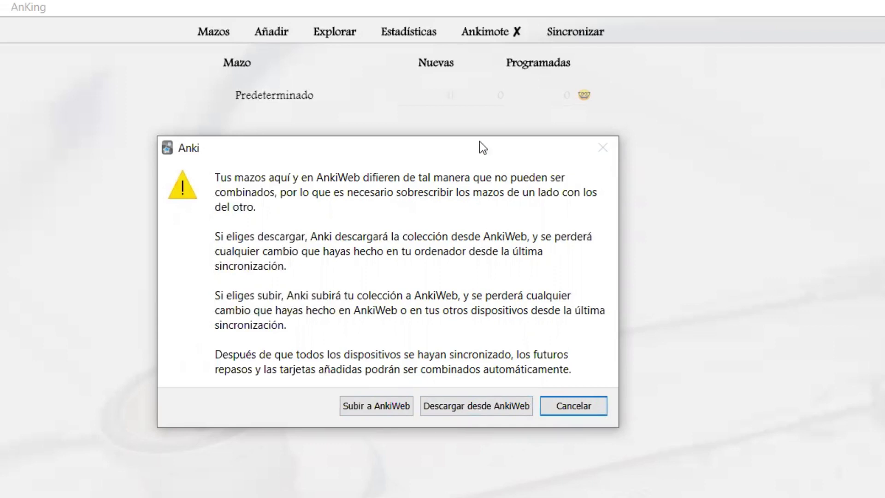
pyautogui.moveTo(480, 146); pyautogui.dragTo(499, 291)
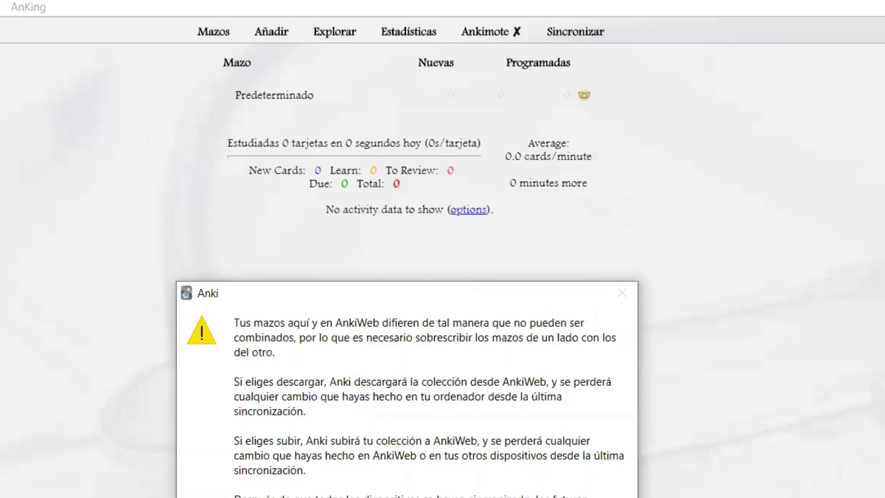
pyautogui.press('Return')
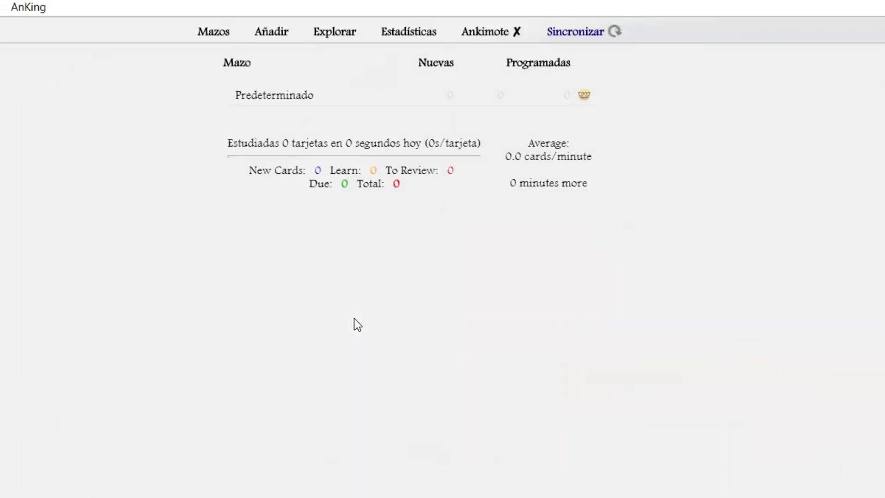
# Sync the ENARM 2022 profile with AnkiWeb, then look through the View, Herramientas and AnKing menus
pyautogui.click(571, 33)
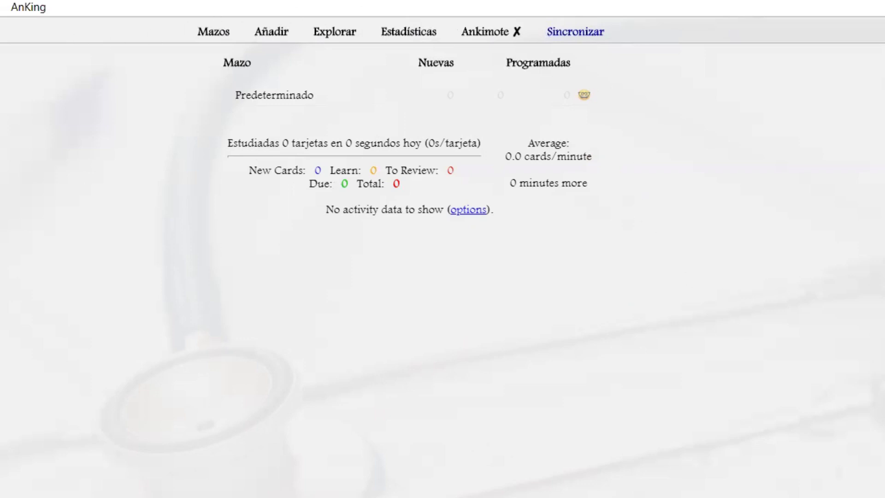
pyautogui.click(68, 45)
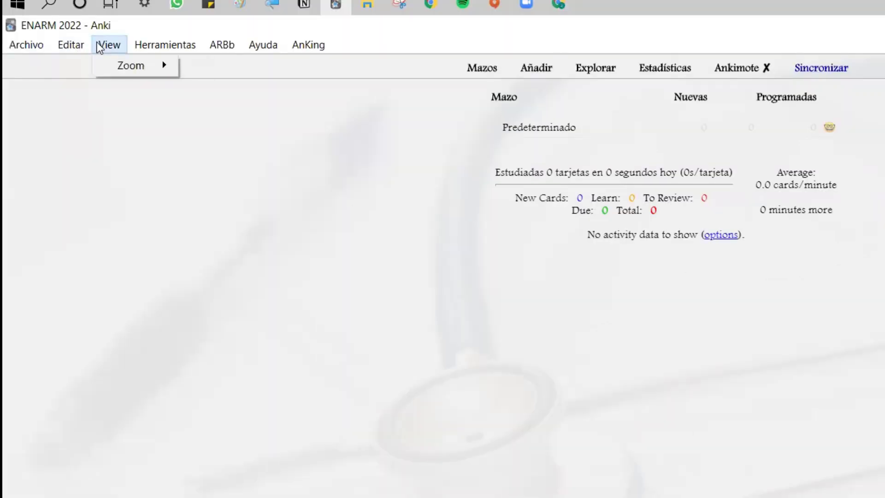
pyautogui.moveTo(144, 44)
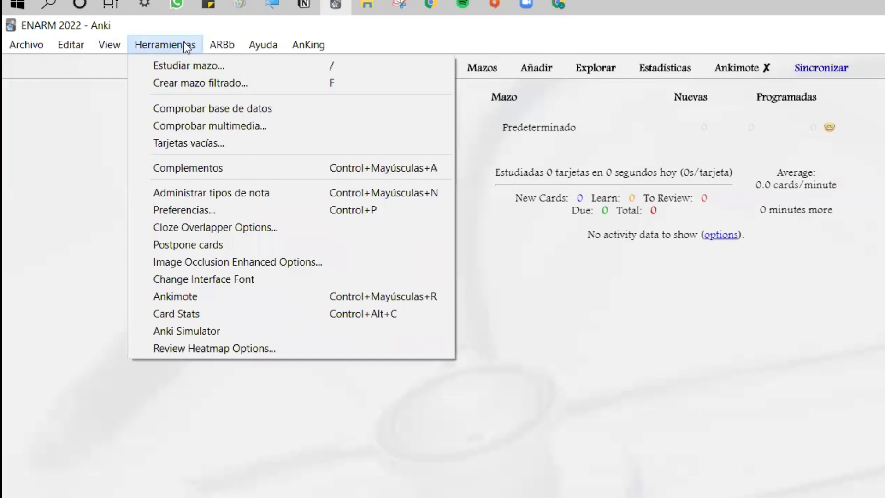
pyautogui.click(470, 282)
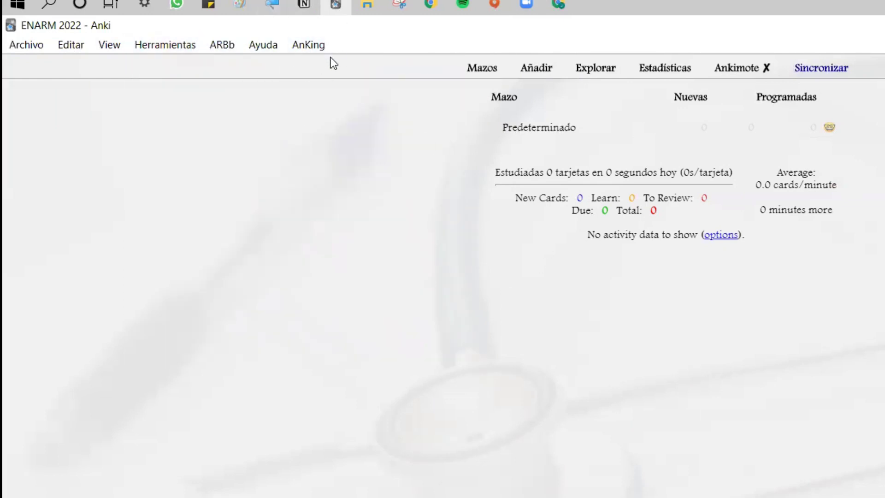
pyautogui.click(308, 45)
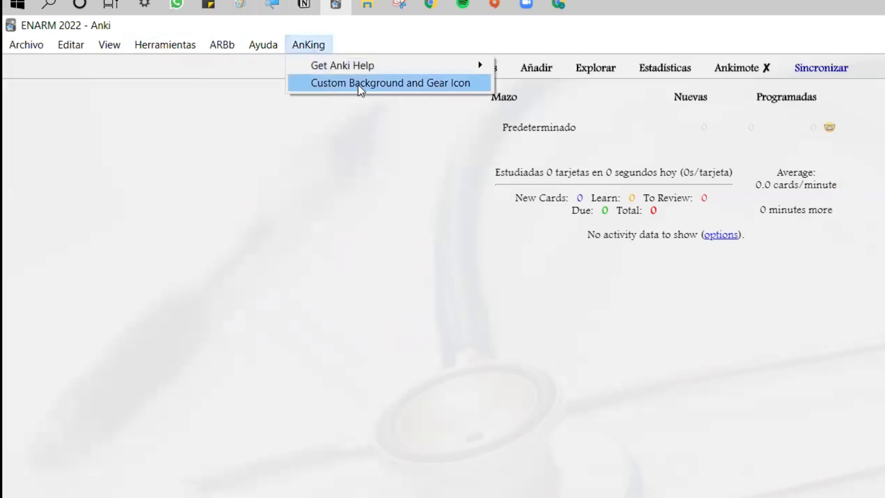
pyautogui.click(424, 197)
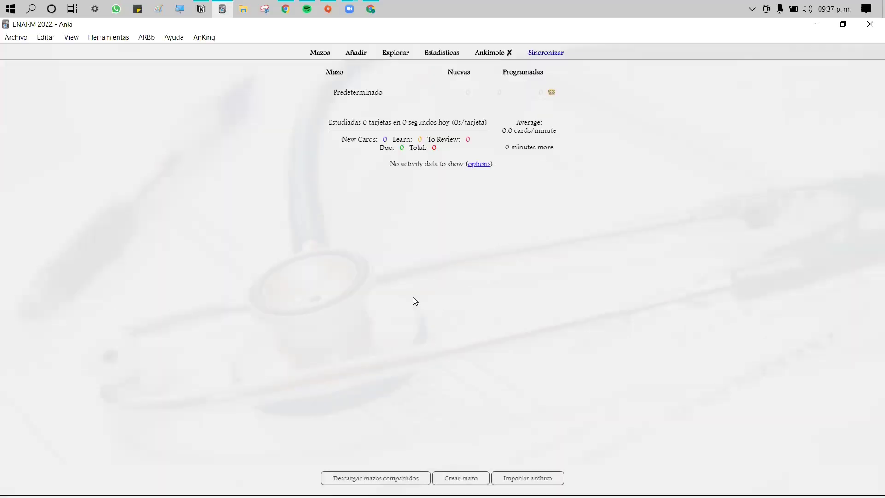
# Create a new deck named 'ENARM 2022' and return to the deck list
pyautogui.click(461, 477)
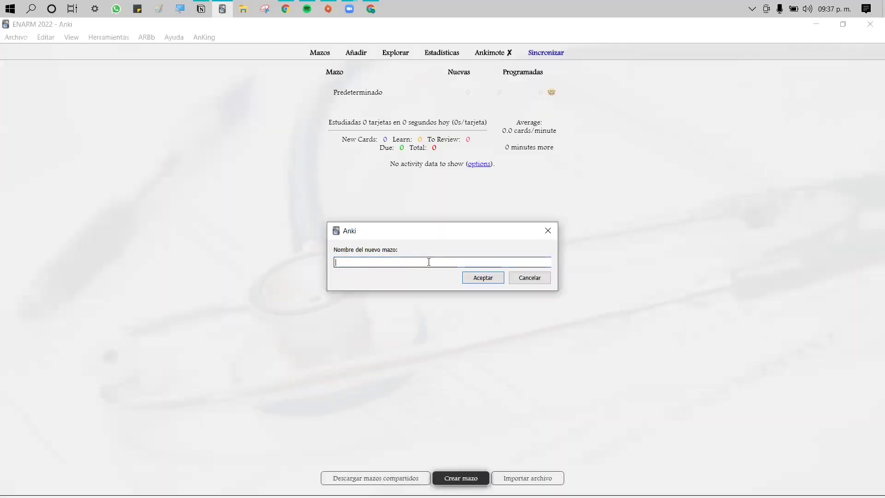
pyautogui.write('ENARM 2022')
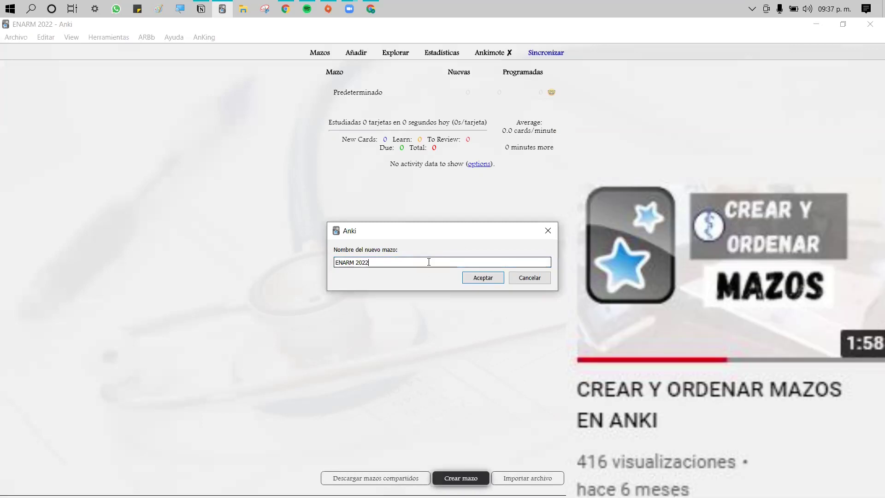
pyautogui.click(473, 273)
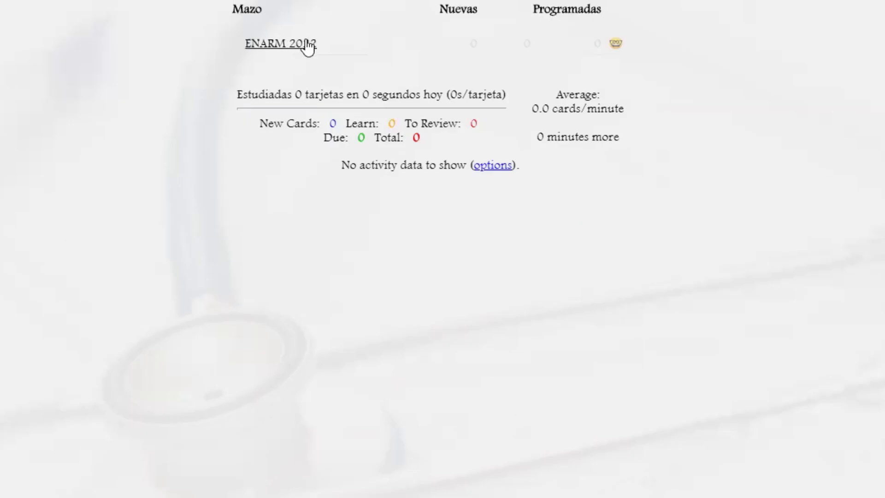
pyautogui.click(377, 92)
pyautogui.press('d')
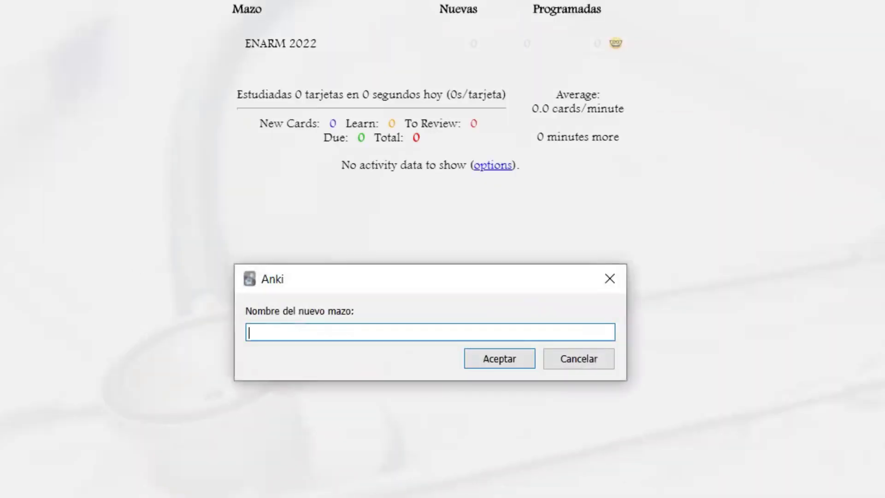
# Create two more decks named 'Medicina interna' and 'Cirugia'
pyautogui.write('Medicina interna')
pyautogui.press('Return')
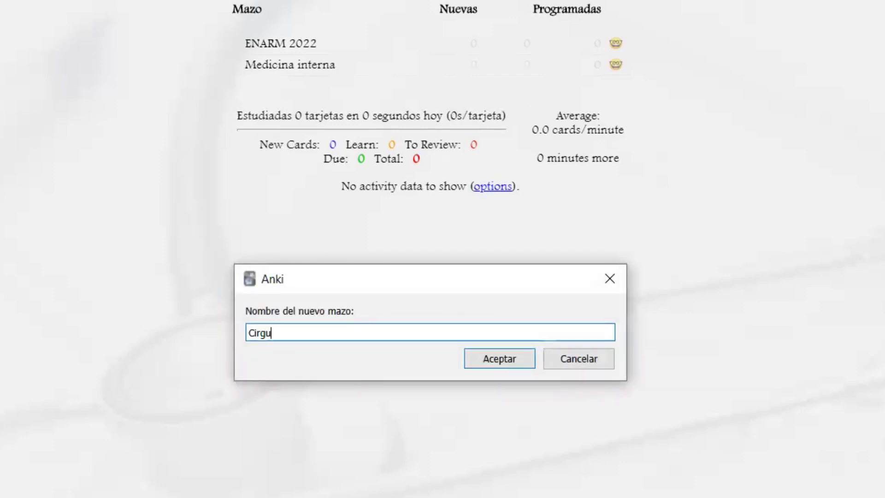
pyautogui.write('Cirugia')
pyautogui.press('Return')
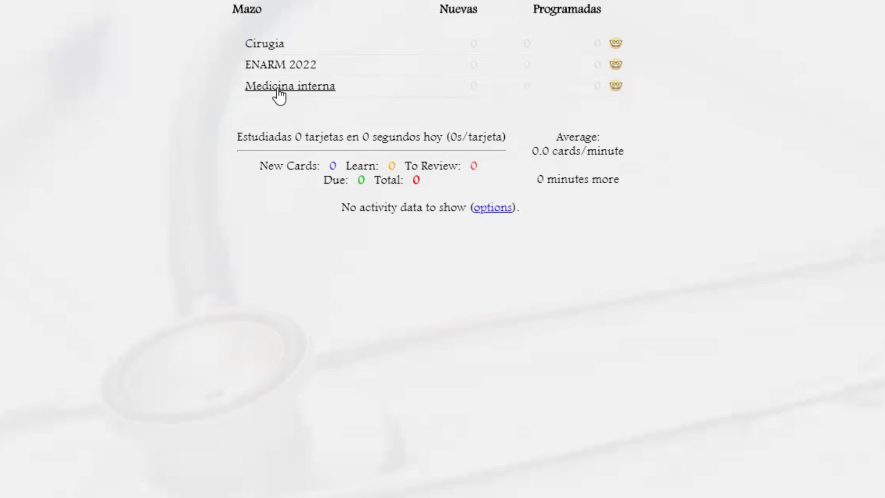
# Nest Medicina interna and Cirugia inside ENARM 2022 and expand it to show them
pyautogui.moveTo(279, 95); pyautogui.dragTo(331, 69)
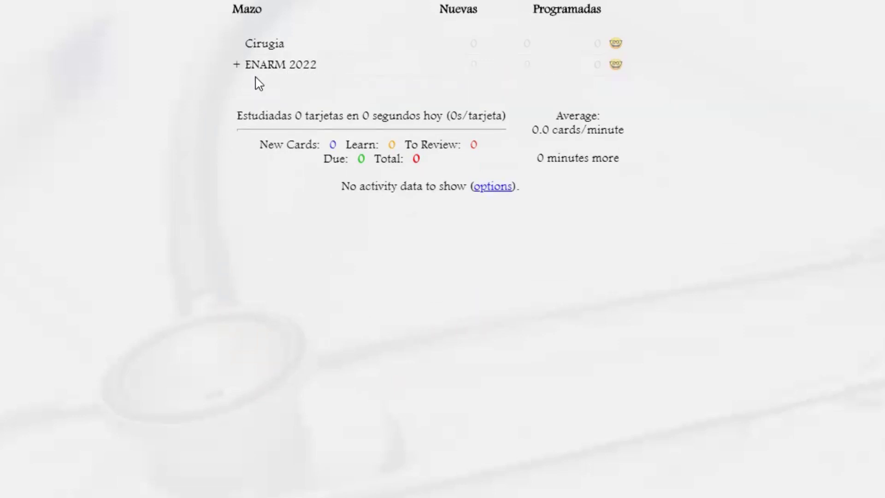
pyautogui.moveTo(265, 53); pyautogui.dragTo(299, 74)
pyautogui.click(236, 44)
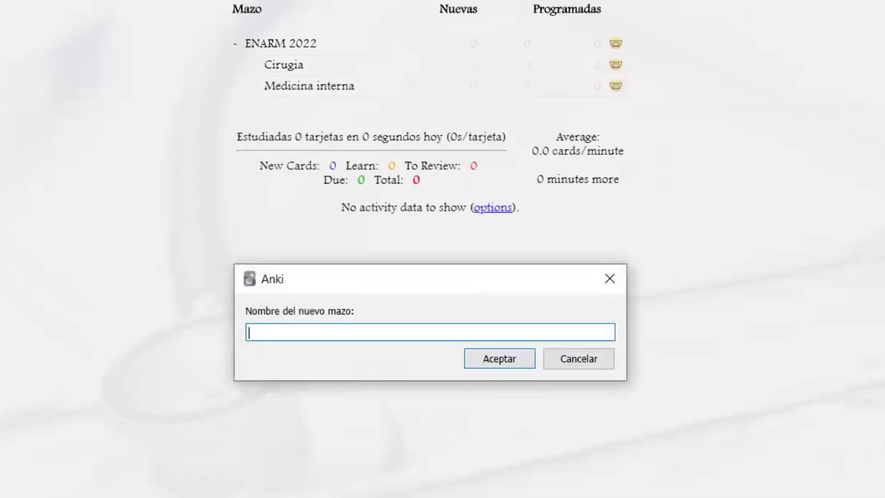
# Create a Cardiologia deck, place it inside Medicina interna, and collapse Medicina interna
pyautogui.write('ogia')
pyautogui.press('Return')
pyautogui.moveTo(295, 44); pyautogui.dragTo(328, 109)
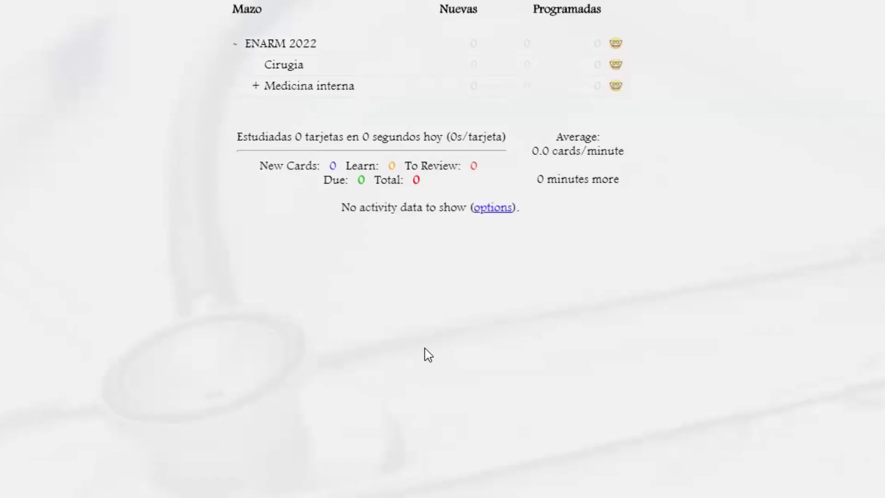
pyautogui.click(255, 86)
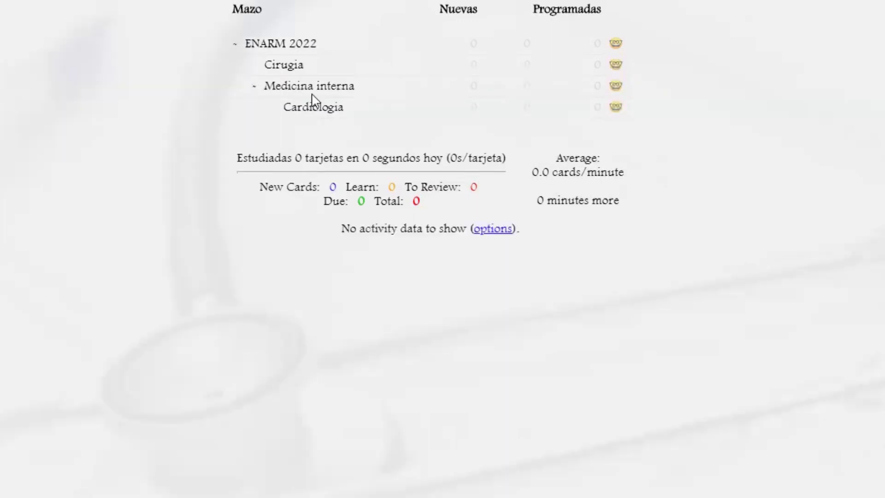
pyautogui.click(253, 89)
pyautogui.click(253, 88)
pyautogui.click(254, 92)
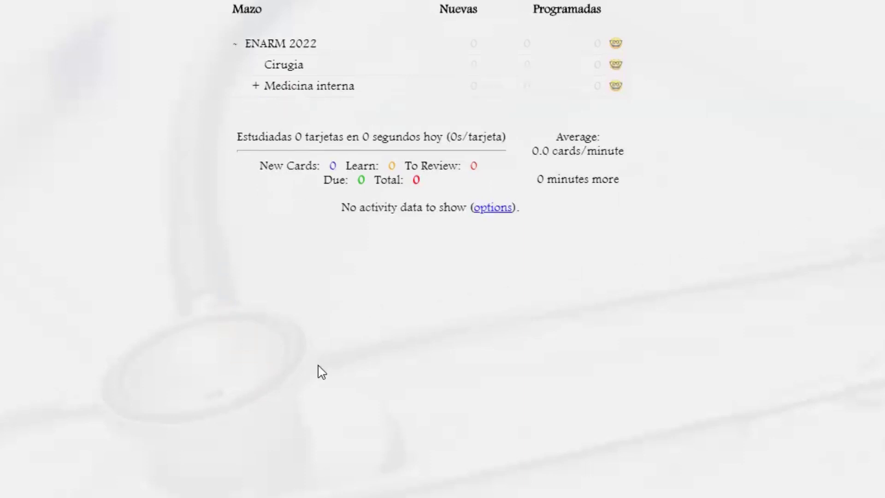